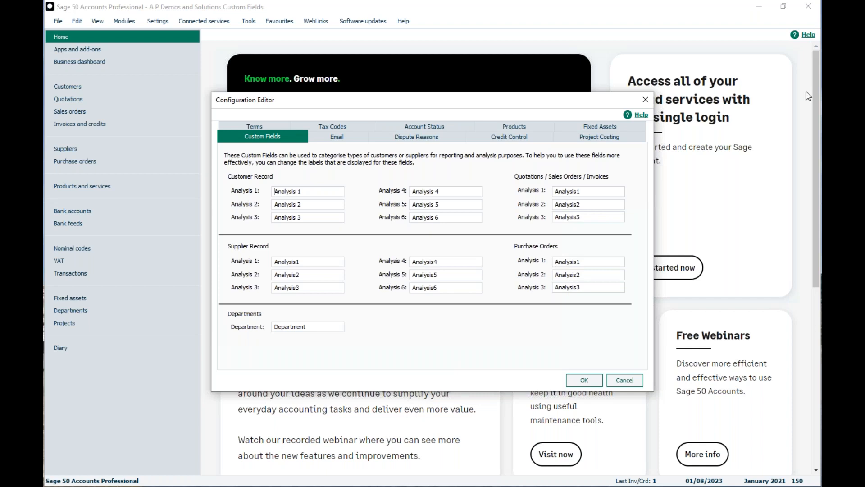
# Rename customer Analysis 1-3 labels to Region, Cus type and Cst Centre
pyautogui.moveTo(305, 192); pyautogui.dragTo(256, 203)
pyautogui.press('BackSpace')
pyautogui.write('Region')
pyautogui.moveTo(310, 206); pyautogui.dragTo(263, 215)
pyautogui.press('BackSpace')
pyautogui.write('Cus type')
pyautogui.moveTo(306, 217); pyautogui.dragTo(237, 210)
pyautogui.press('BackSpace')
pyautogui.write('Cst Centre')
# Rename invoice Analysis 1 to Sales Rep and Email 1 to Manager, then save the settings
pyautogui.moveTo(584, 192); pyautogui.dragTo(537, 190)
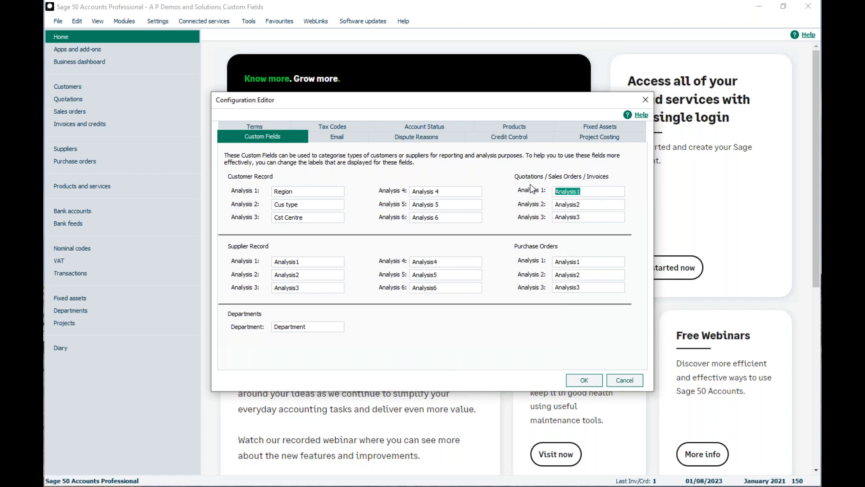
pyautogui.write('Sales Rep')
pyautogui.click(324, 135)
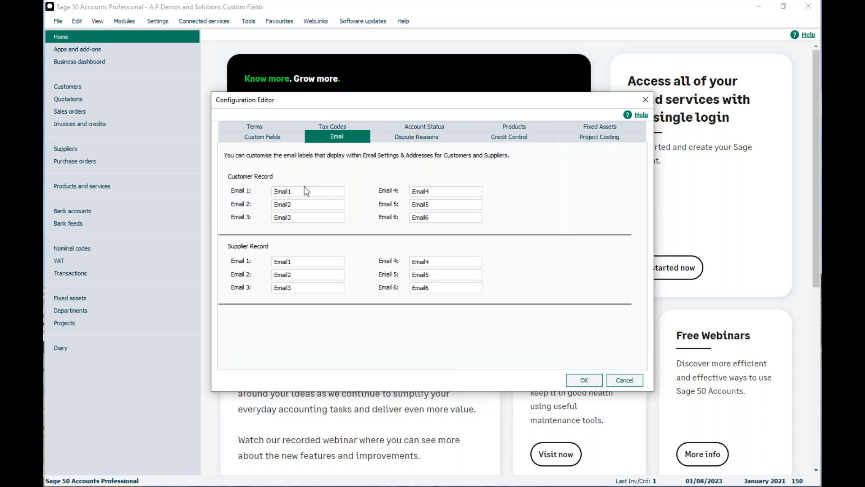
pyautogui.moveTo(306, 193); pyautogui.dragTo(268, 198)
pyautogui.press('BackSpace')
pyautogui.write('Manager')
pyautogui.click(272, 139)
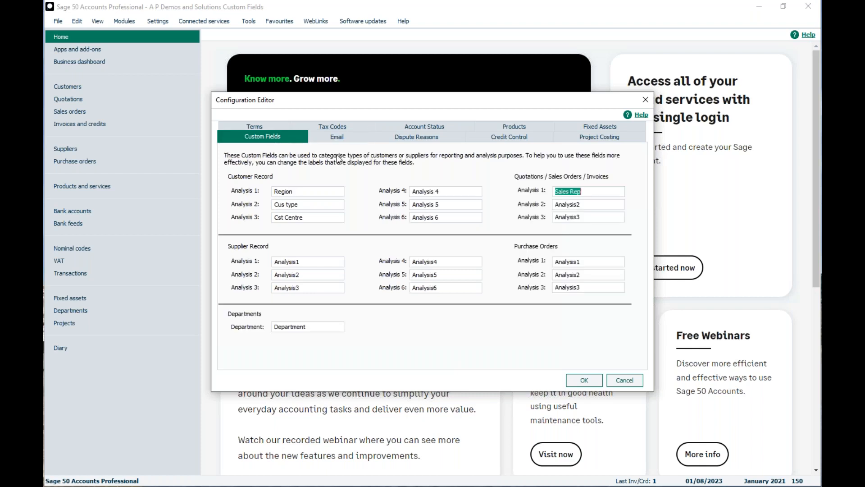
pyautogui.click(583, 381)
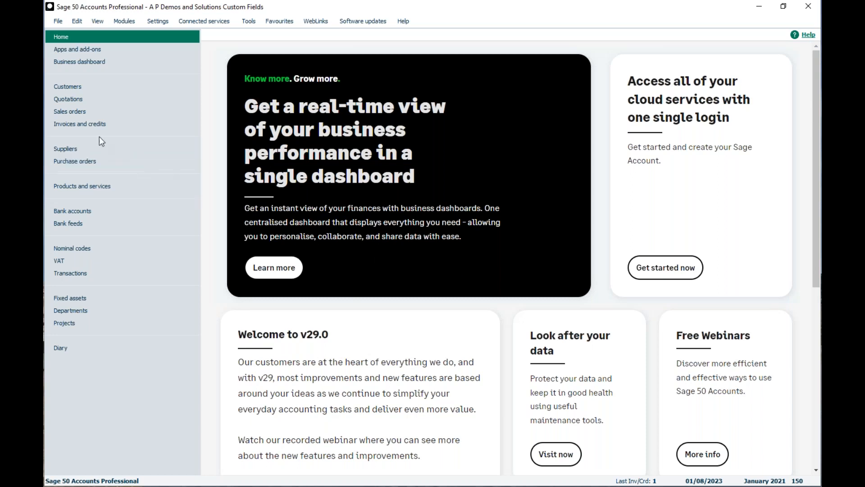
# Open the ABS001 ABS Garages Ltd record from the Customers list
pyautogui.click(56, 90)
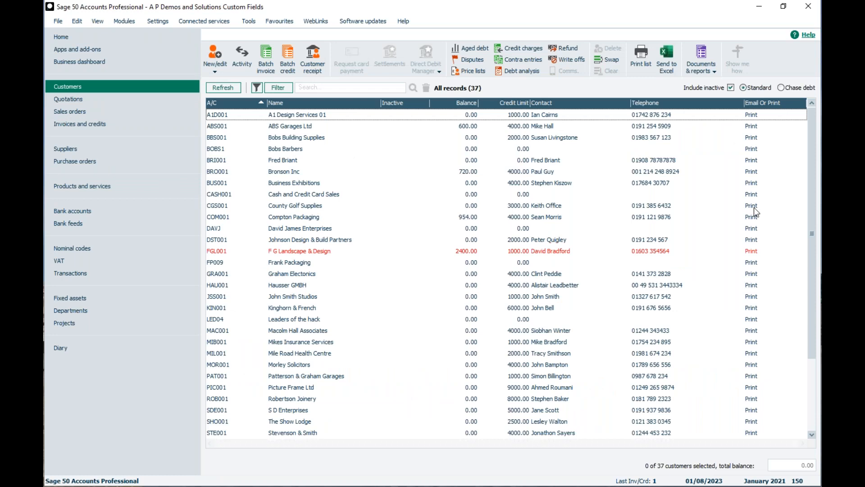
pyautogui.click(285, 131)
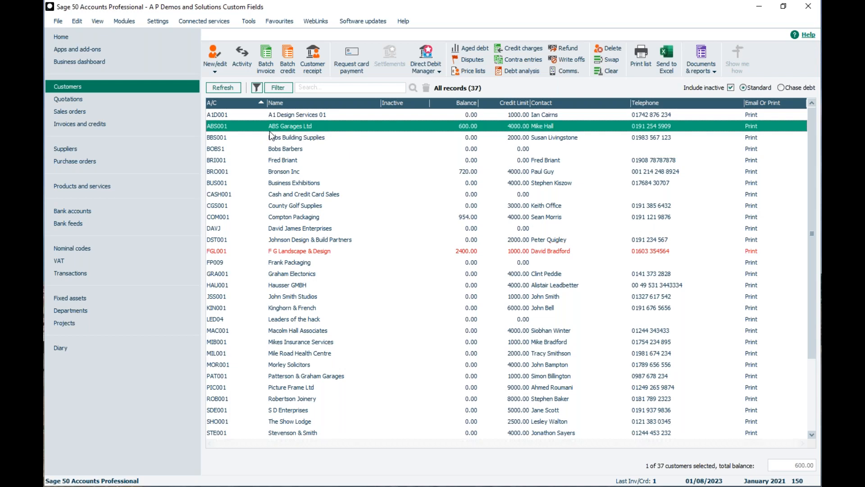
pyautogui.doubleClick(261, 124)
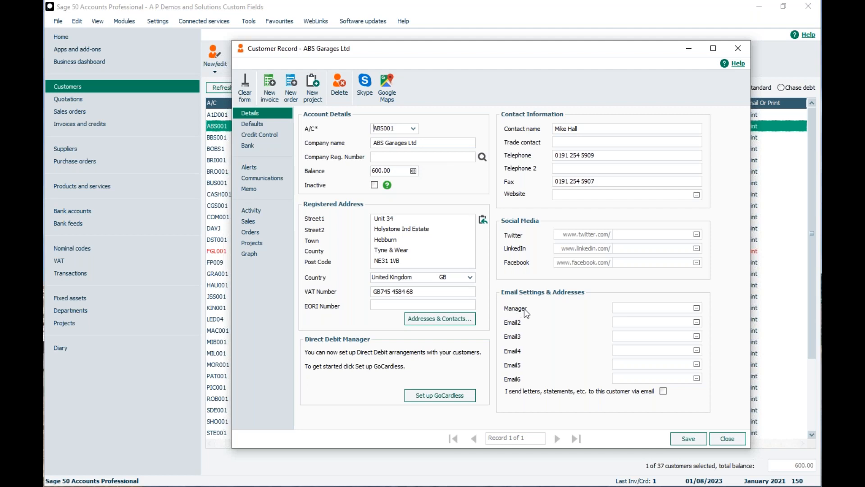
# Enter the customer's Manager email address and set Region to Scotland
pyautogui.click(648, 308)
pyautogui.click(237, 125)
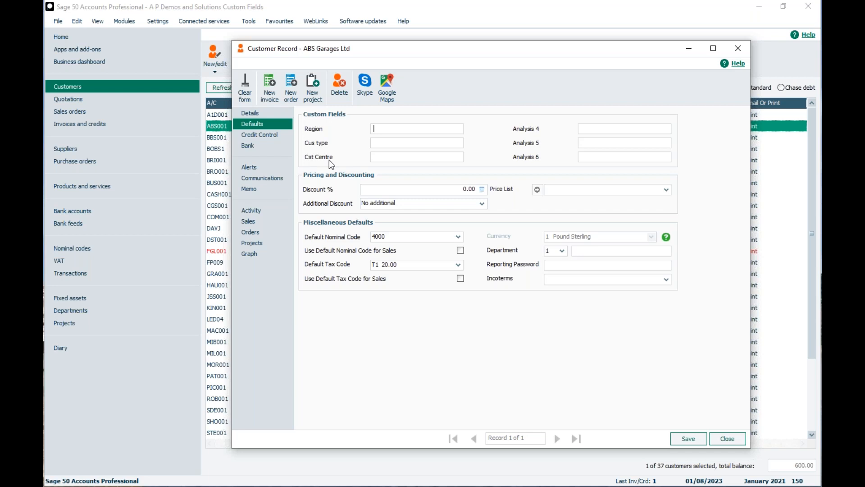
pyautogui.write('Scotland')
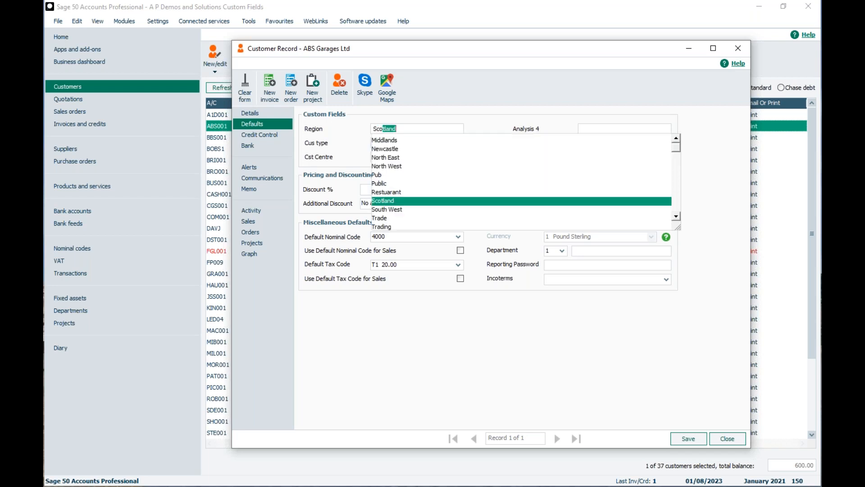
pyautogui.press('Return')
# Set Cus type to trader and Cst Centre to 1, then save and close the record
pyautogui.click(404, 141)
pyautogui.write('t')
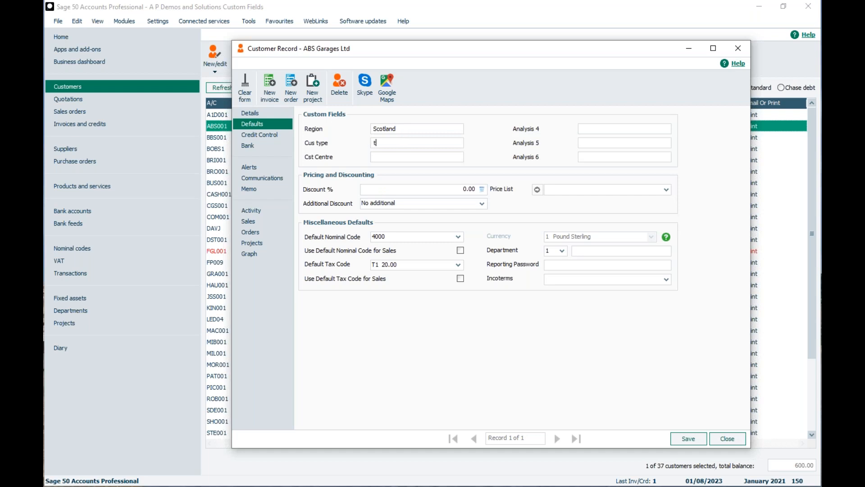
pyautogui.write('rader')
pyautogui.click(384, 158)
pyautogui.write('1')
pyautogui.press('Tab')
pyautogui.click(683, 439)
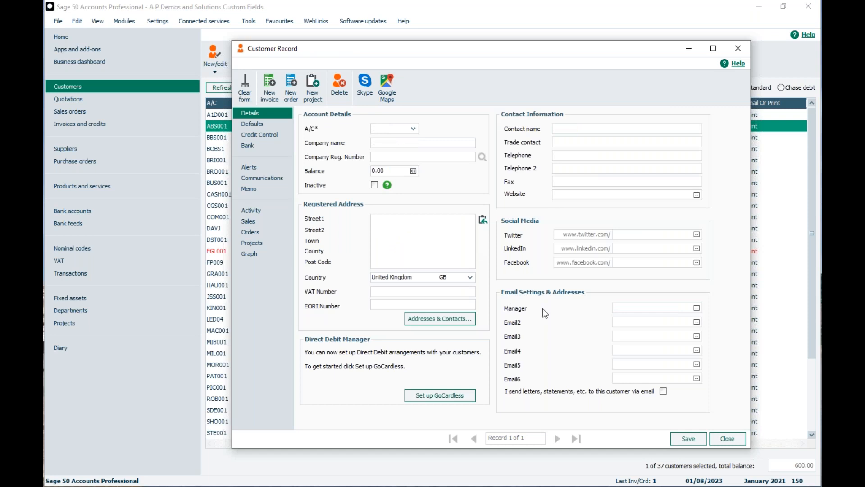
pyautogui.click(723, 443)
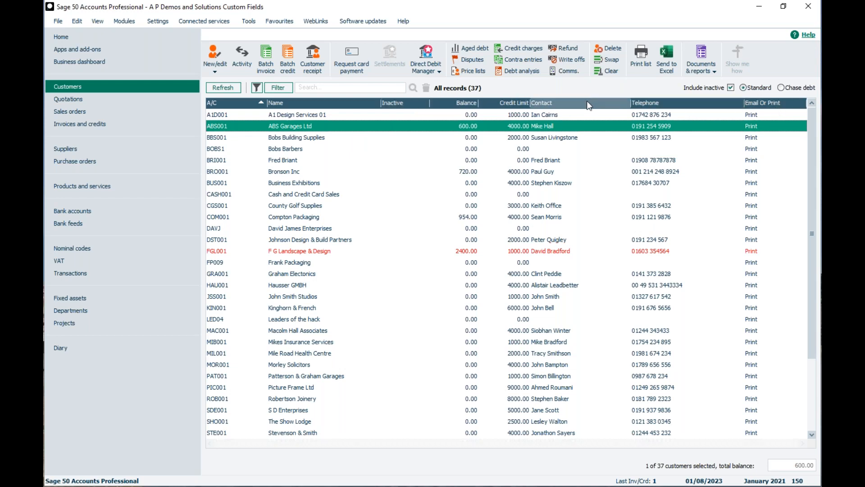
# Add Manager, Region and Cst Centre columns to the customer list, then bring up the Filter dialog
pyautogui.rightClick(567, 105)
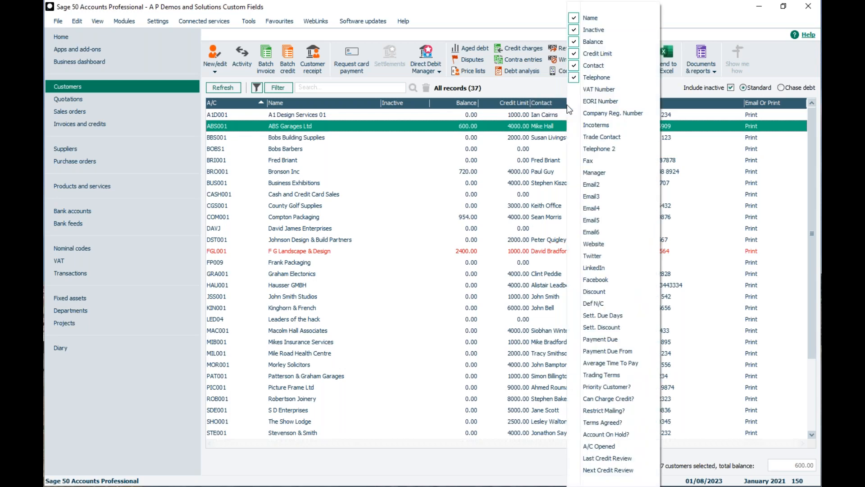
pyautogui.click(584, 173)
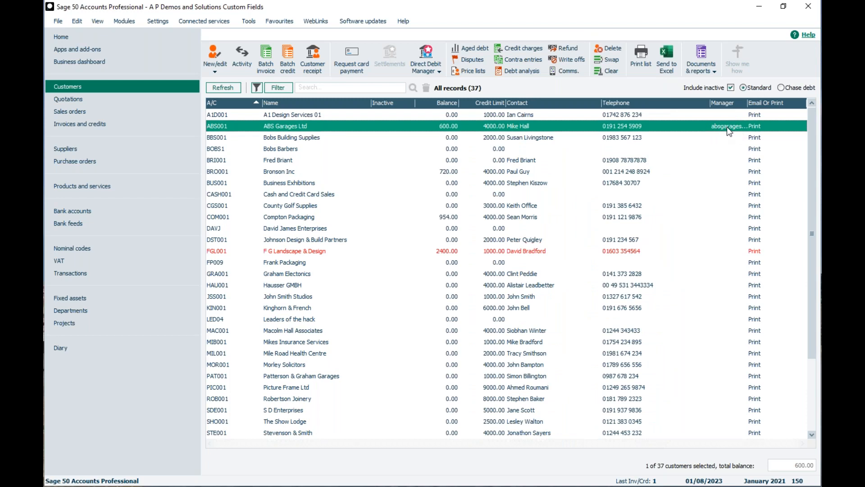
pyautogui.rightClick(696, 104)
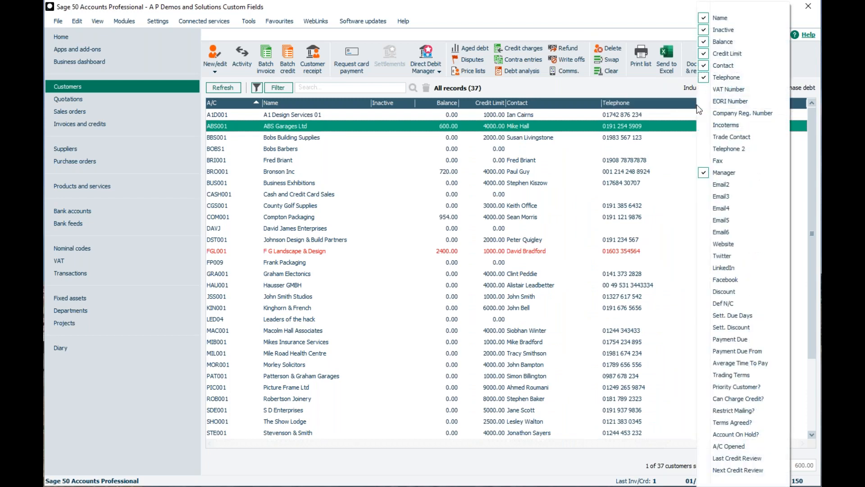
pyautogui.moveTo(710, 481)
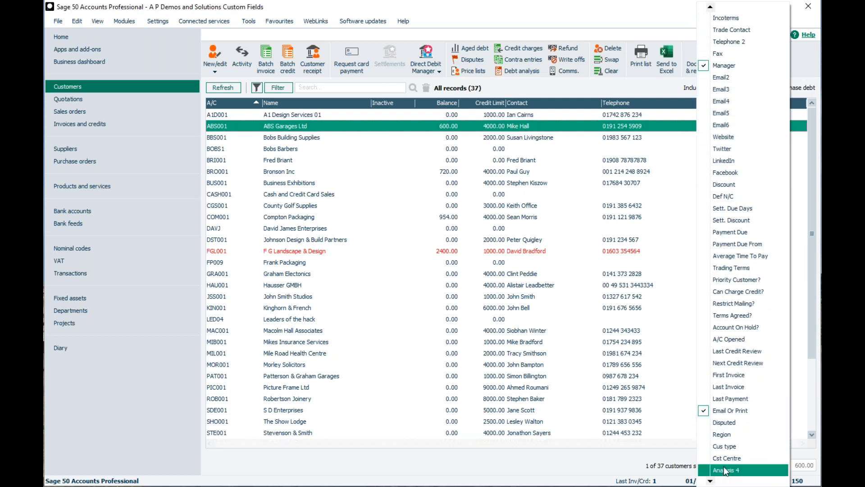
pyautogui.click(728, 435)
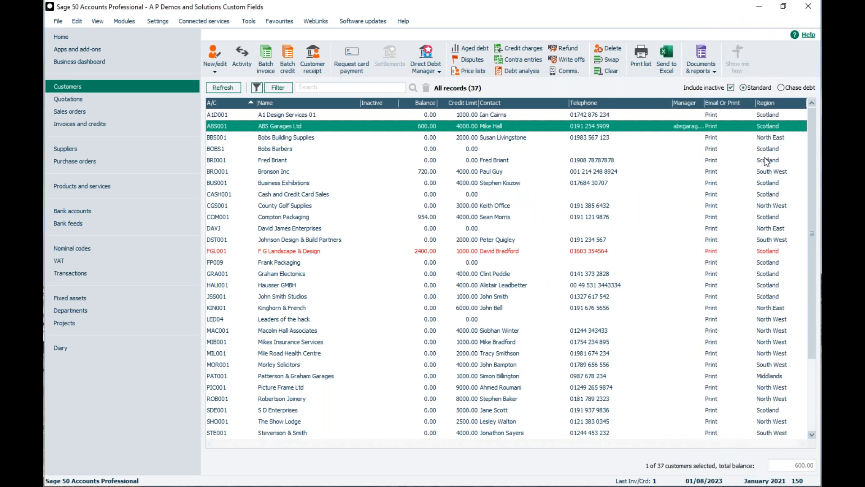
pyautogui.rightClick(722, 102)
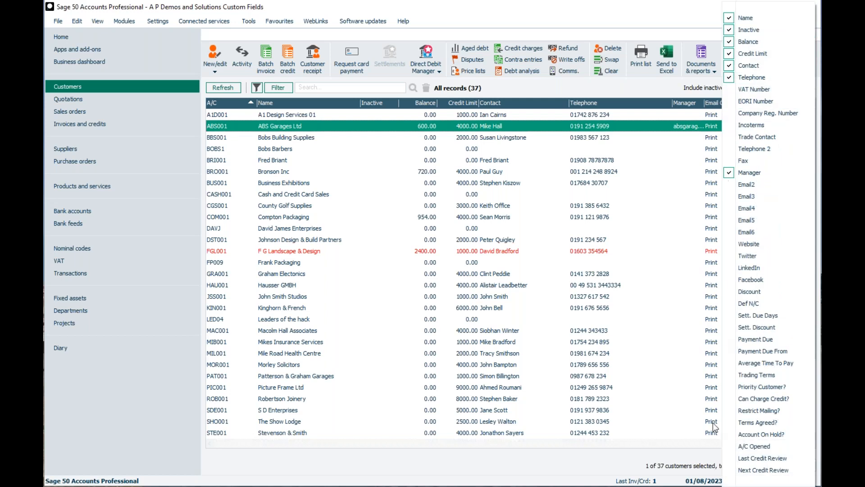
pyautogui.moveTo(735, 481)
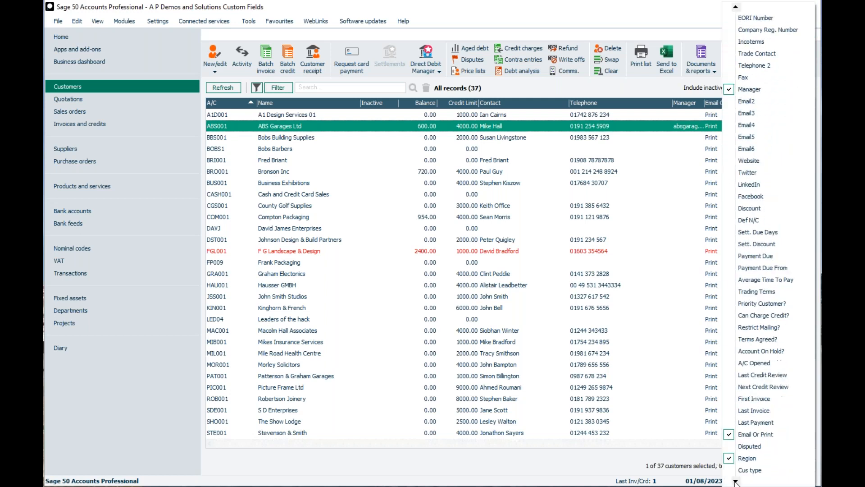
pyautogui.click(744, 468)
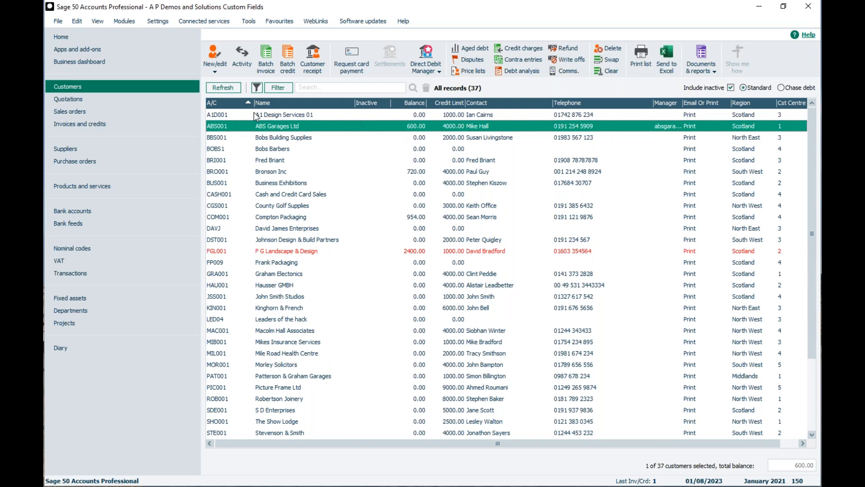
pyautogui.click(283, 89)
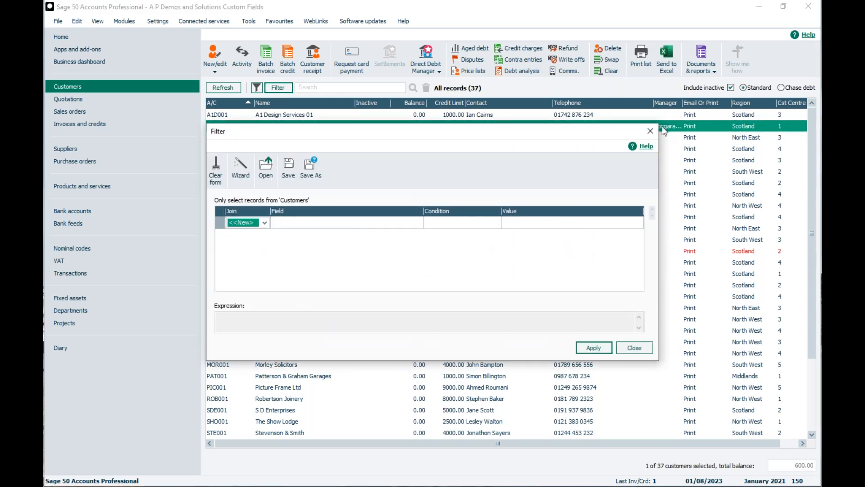
# Filter customers on Where Cst Centre Is Equal To 1 and view the results
pyautogui.click(264, 222)
pyautogui.click(243, 242)
pyautogui.click(323, 224)
pyautogui.click(418, 222)
pyautogui.press('c')
pyautogui.scroll(-2, 350, 248)
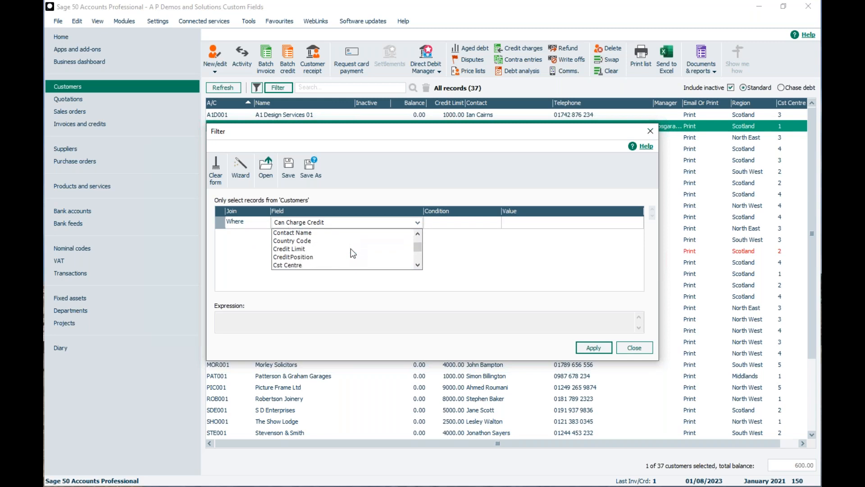
pyautogui.click(294, 265)
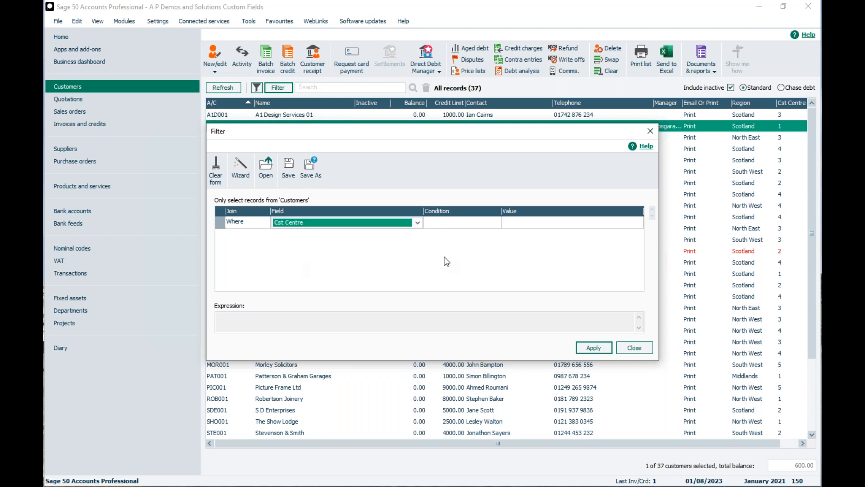
pyautogui.click(445, 223)
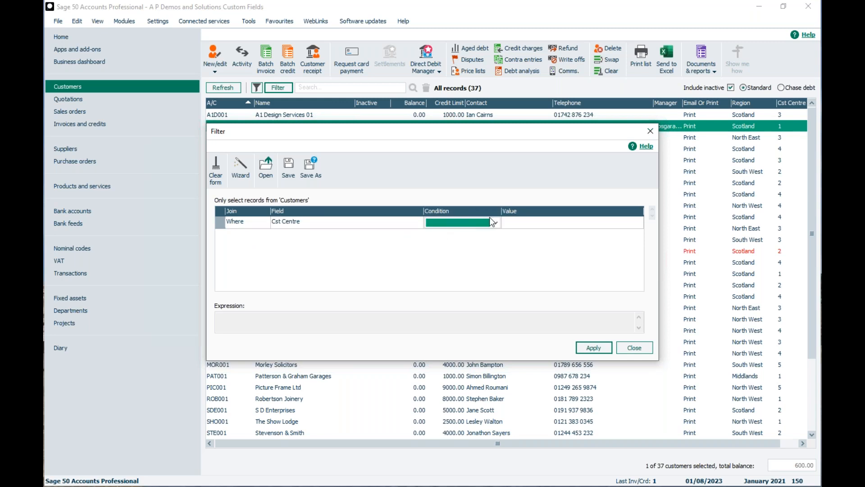
pyautogui.click(493, 221)
pyautogui.click(462, 232)
pyautogui.click(515, 220)
pyautogui.write('1')
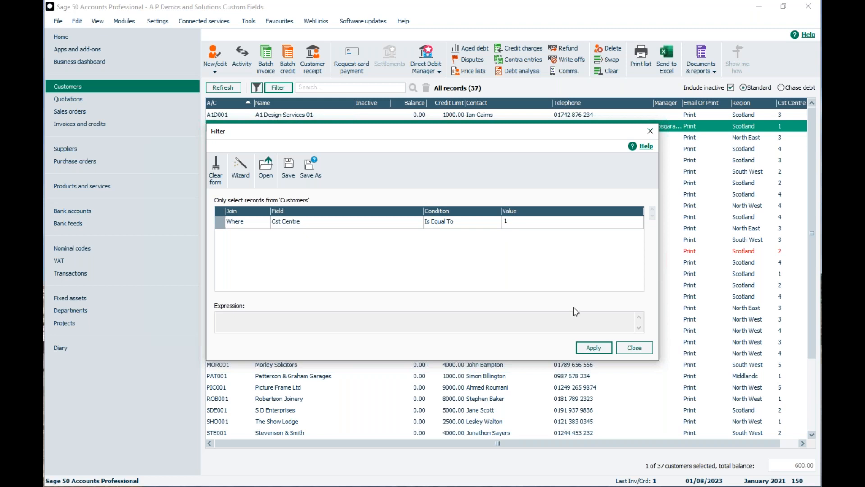
pyautogui.click(589, 345)
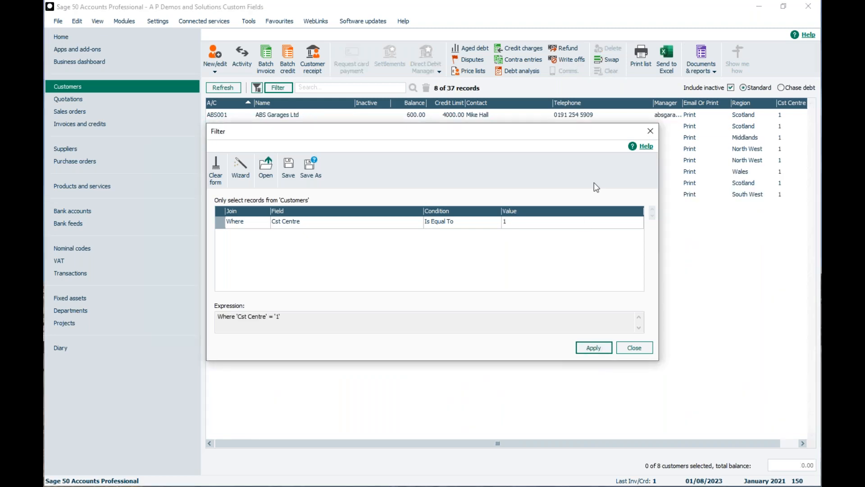
pyautogui.click(650, 132)
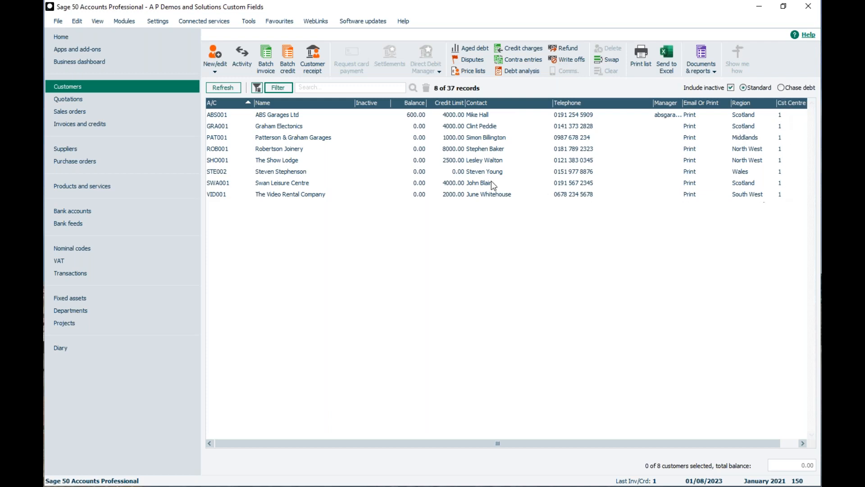
# Add an Or condition Cst Centre Is Equal To 3 and apply the filter
pyautogui.click(276, 88)
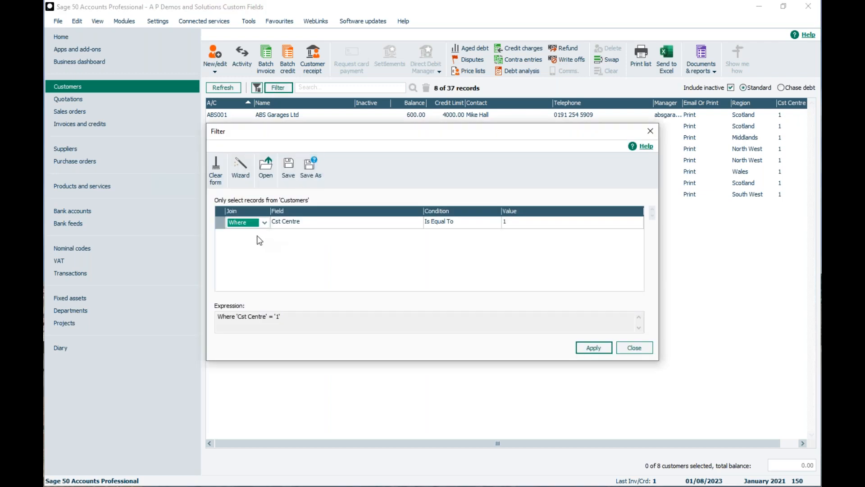
pyautogui.click(242, 234)
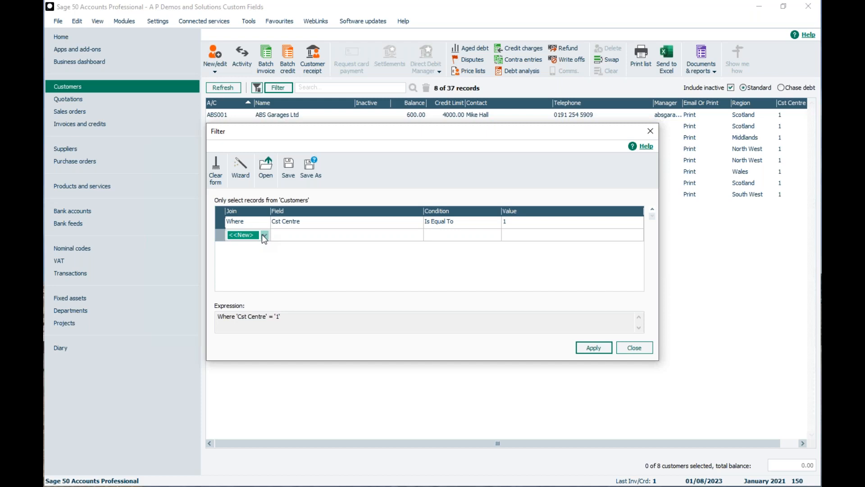
pyautogui.click(263, 235)
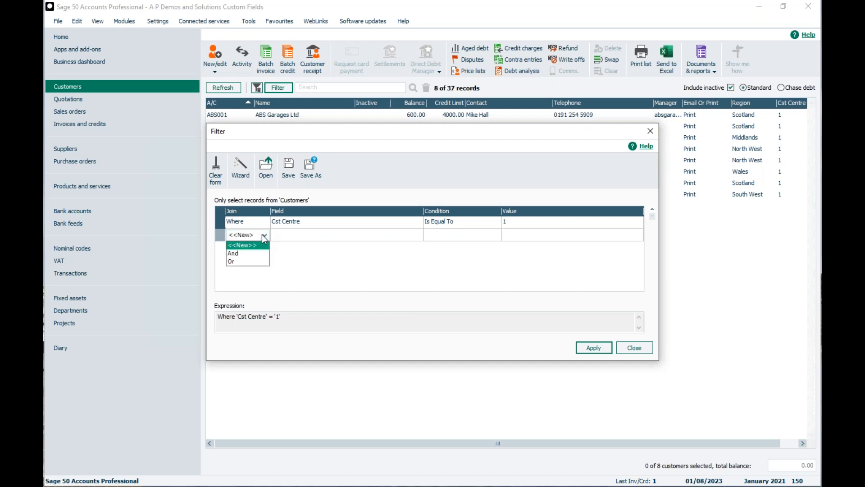
pyautogui.click(234, 262)
pyautogui.click(282, 237)
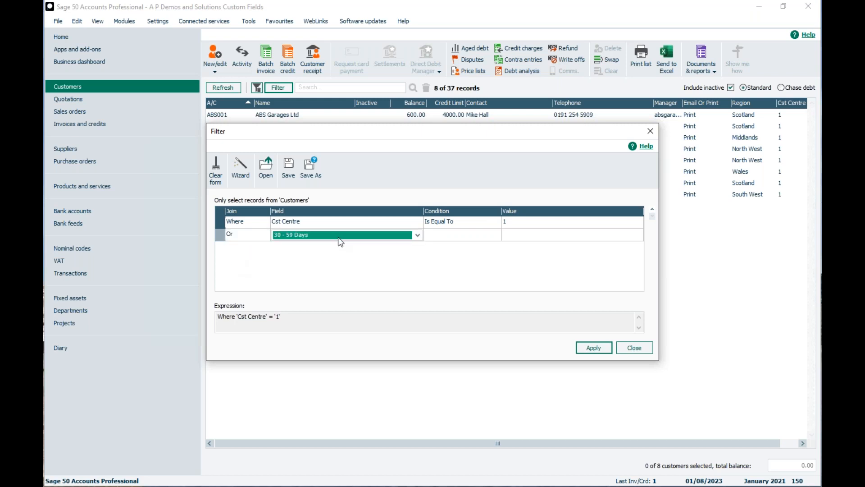
pyautogui.click(417, 235)
pyautogui.press('c')
pyautogui.scroll(-2, 377, 255)
pyautogui.click(300, 277)
pyautogui.click(488, 235)
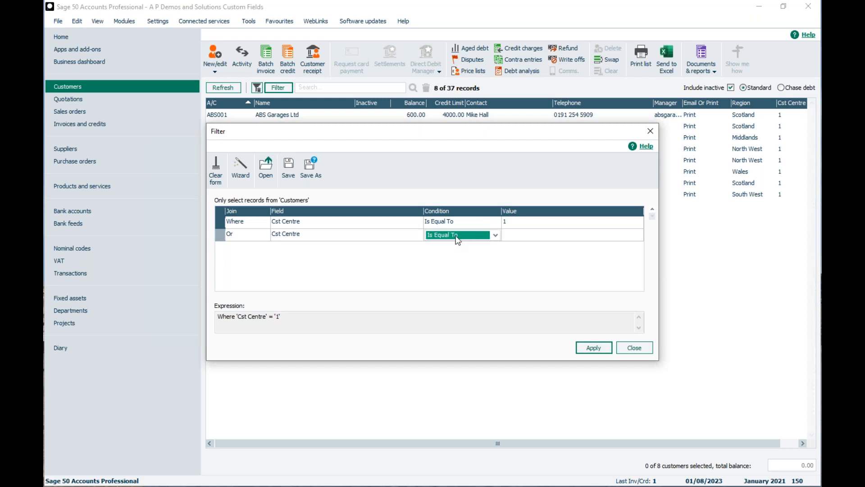
pyautogui.click(510, 237)
pyautogui.write('3')
pyautogui.click(586, 350)
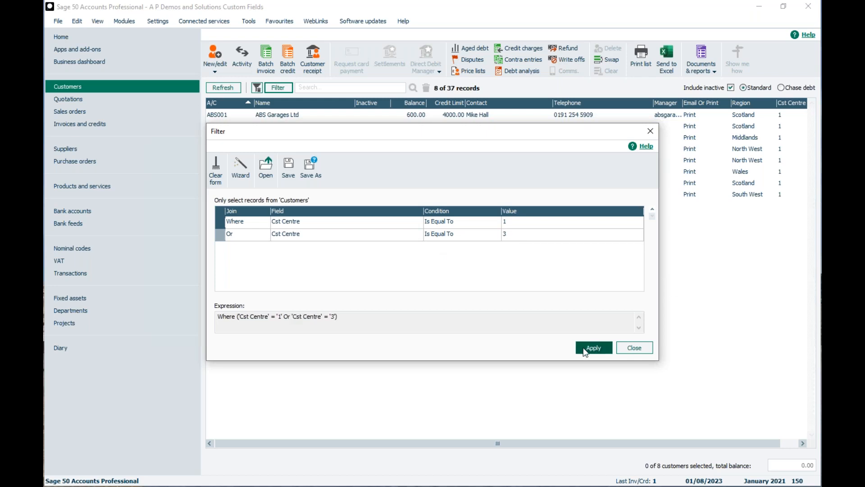
pyautogui.click(633, 348)
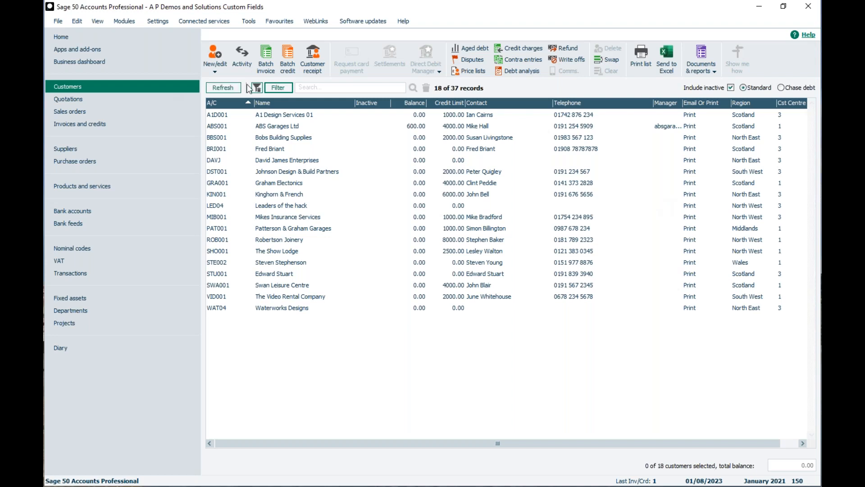
pyautogui.click(278, 88)
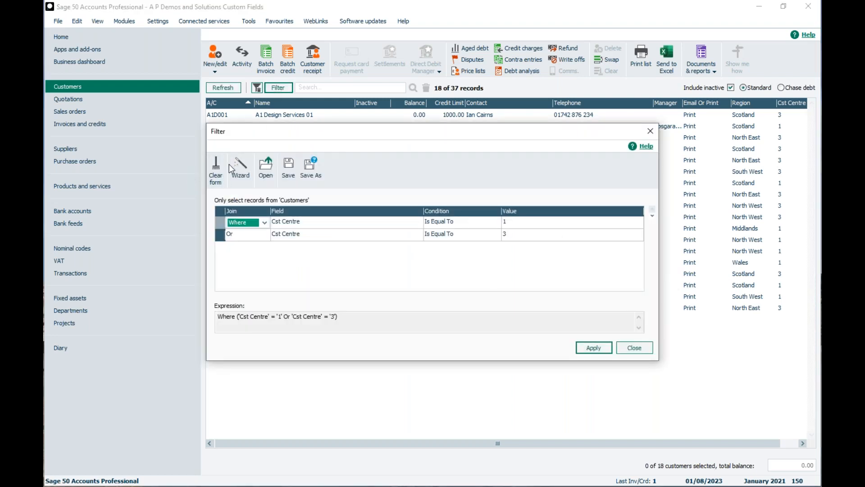
# Clear the existing filter so all 37 customers show again
pyautogui.click(213, 168)
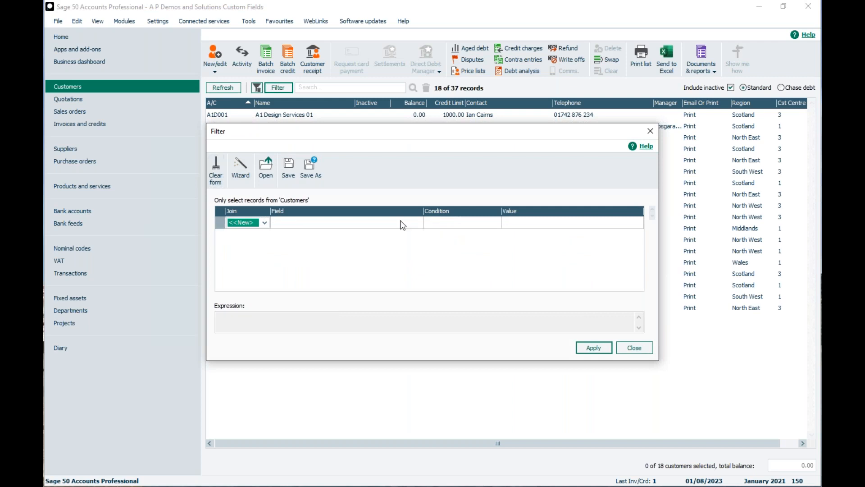
pyautogui.click(593, 349)
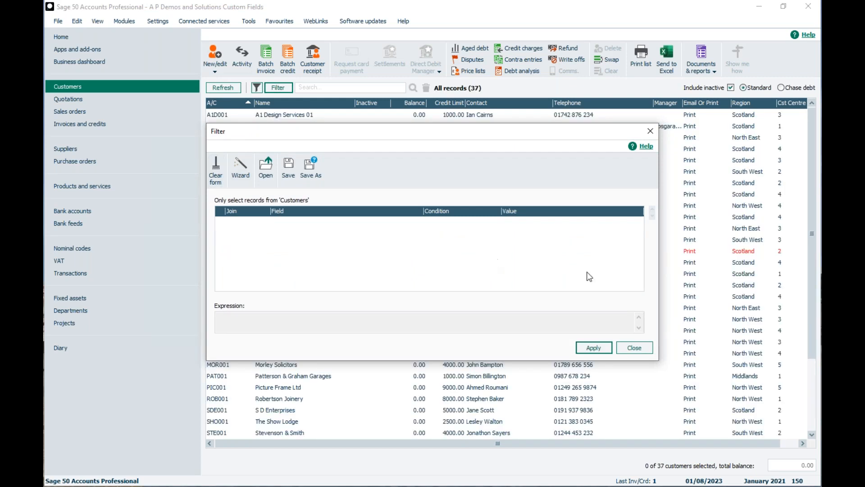
pyautogui.click(636, 348)
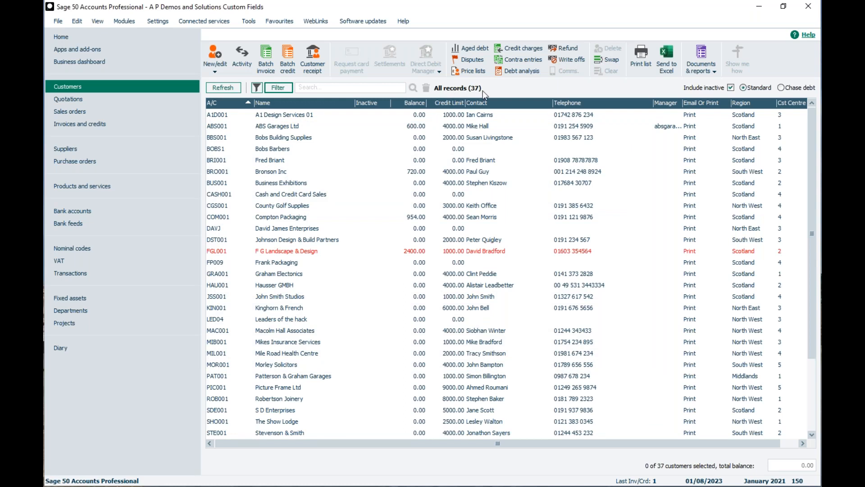
# Start a new filter with the condition Where Cst Centre Is Equal To 1
pyautogui.click(276, 87)
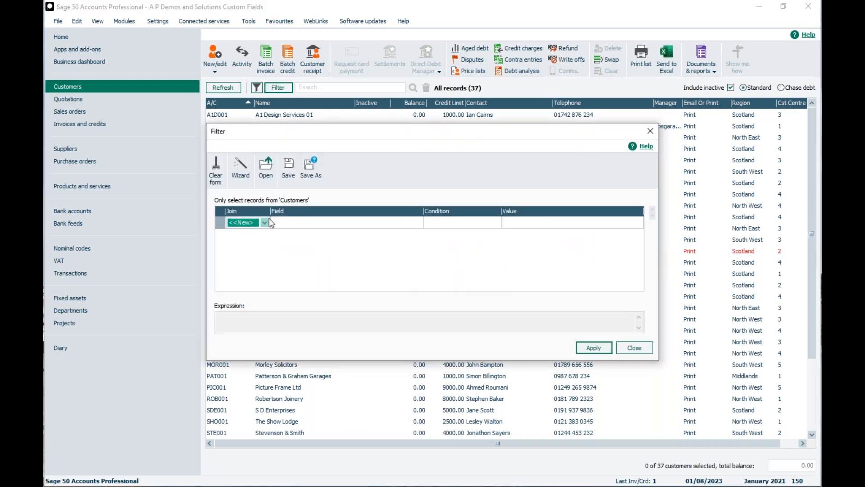
pyautogui.click(265, 220)
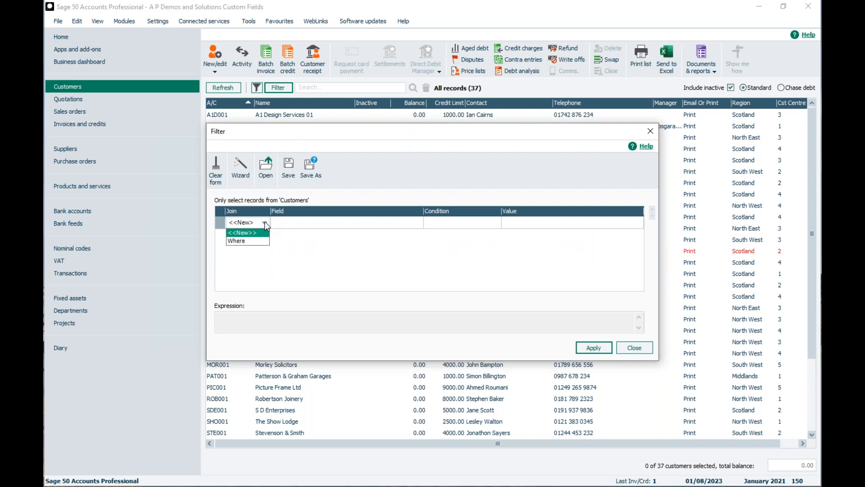
pyautogui.click(240, 242)
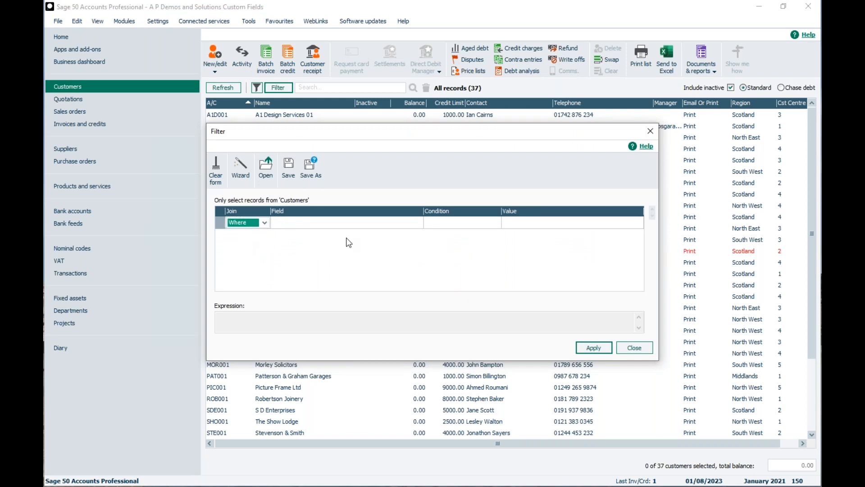
pyautogui.click(347, 225)
pyautogui.click(417, 222)
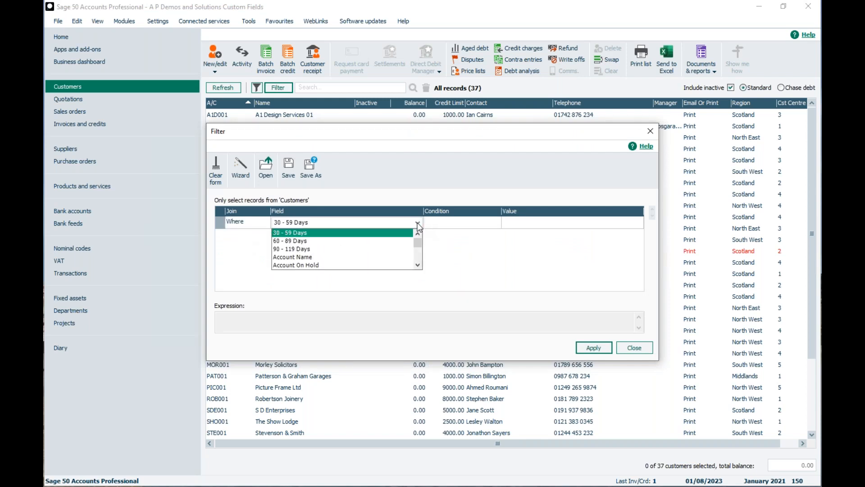
pyautogui.press('c')
pyautogui.scroll(-2, 366, 247)
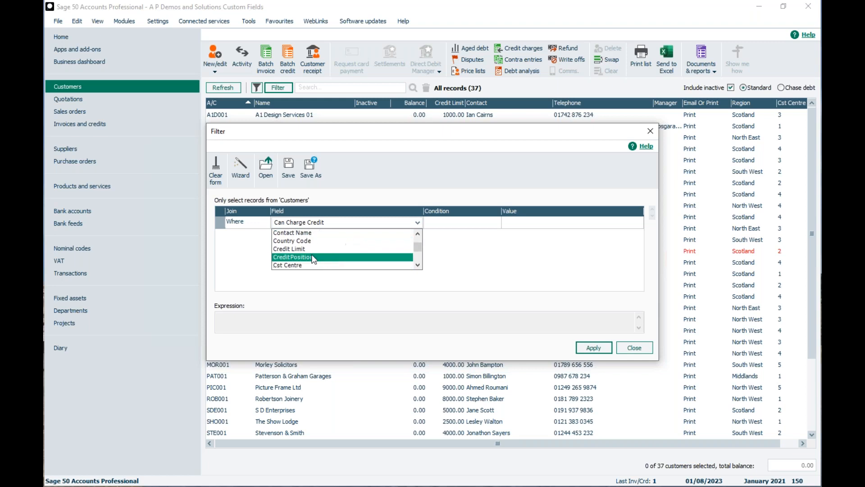
pyautogui.click(300, 265)
pyautogui.click(495, 222)
pyautogui.click(450, 232)
pyautogui.click(535, 225)
pyautogui.write('1')
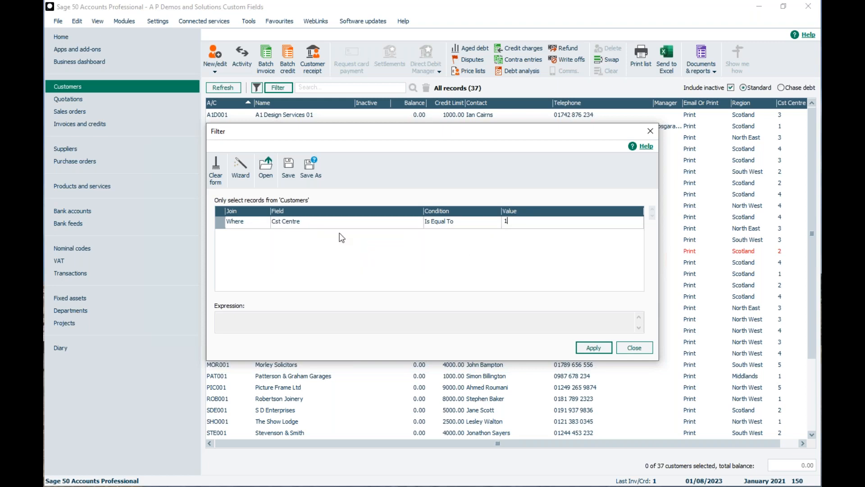
pyautogui.click(237, 237)
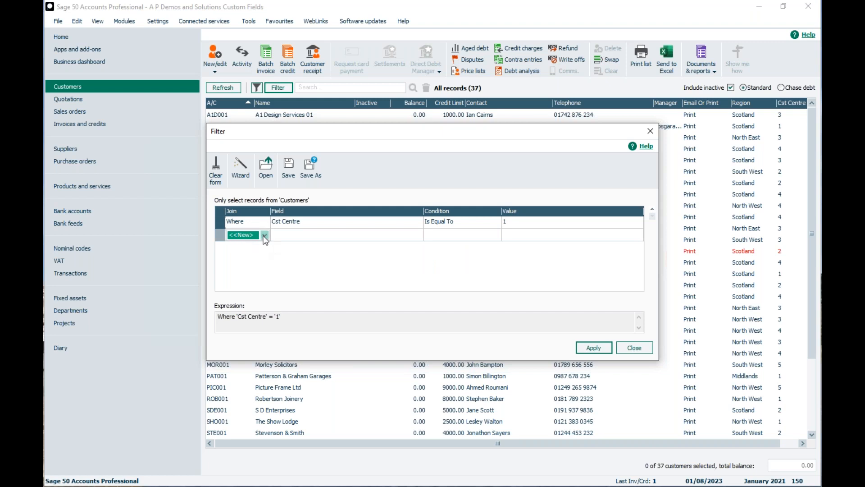
# Add And Region Is Equal To Scotland, apply it, then clear the conditions
pyautogui.click(264, 236)
pyautogui.click(244, 246)
pyautogui.click(296, 234)
pyautogui.click(413, 234)
pyautogui.press('r')
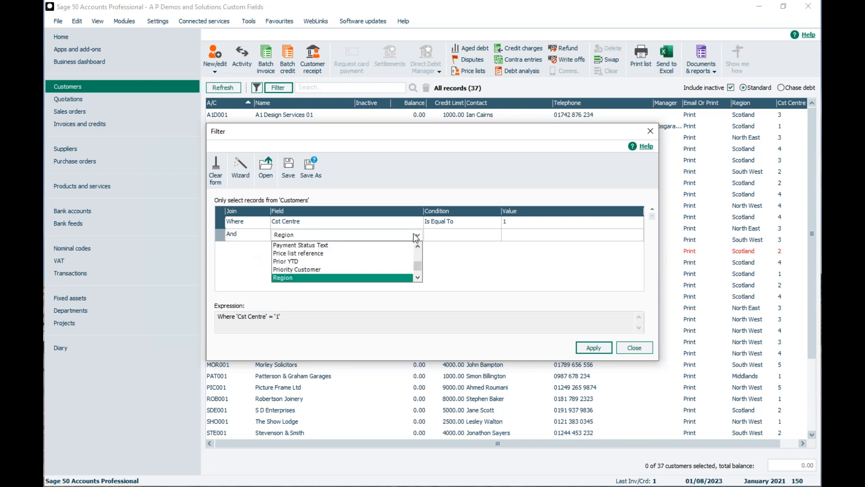
pyautogui.click(313, 277)
pyautogui.click(456, 235)
pyautogui.click(513, 234)
pyautogui.write('Scotland')
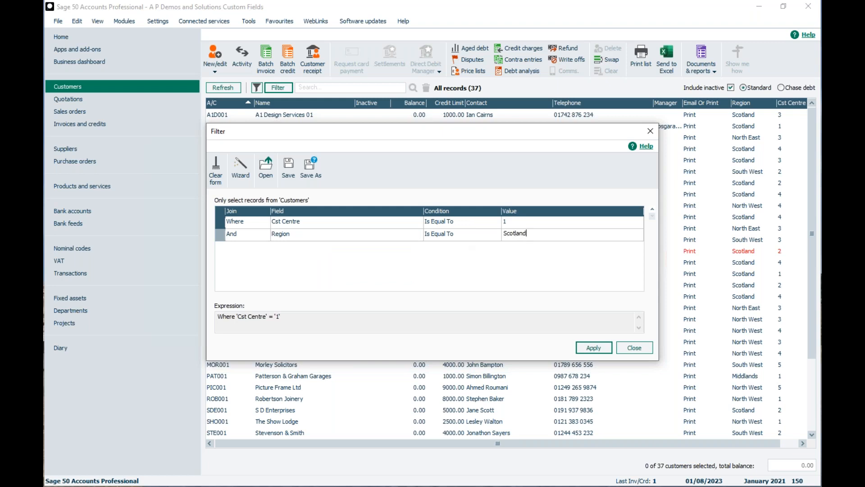
pyautogui.click(588, 348)
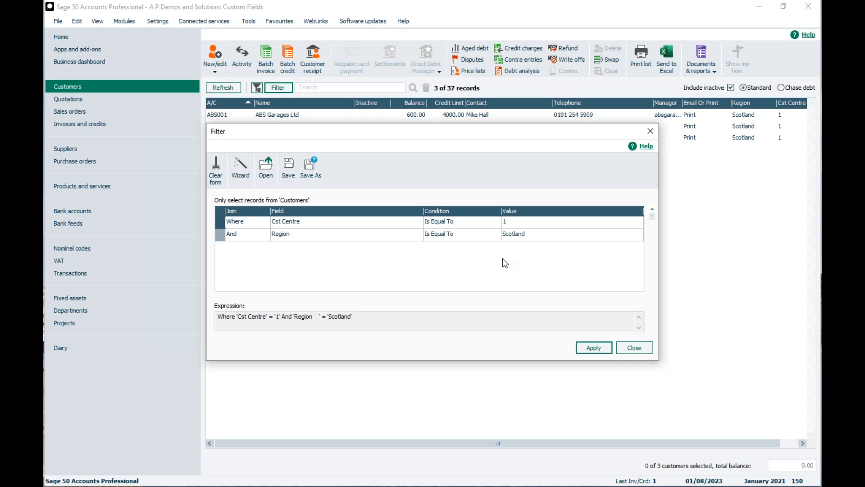
pyautogui.click(217, 170)
# Apply the empty filter to restore all 37 customers and show Invoices and credits
pyautogui.click(594, 348)
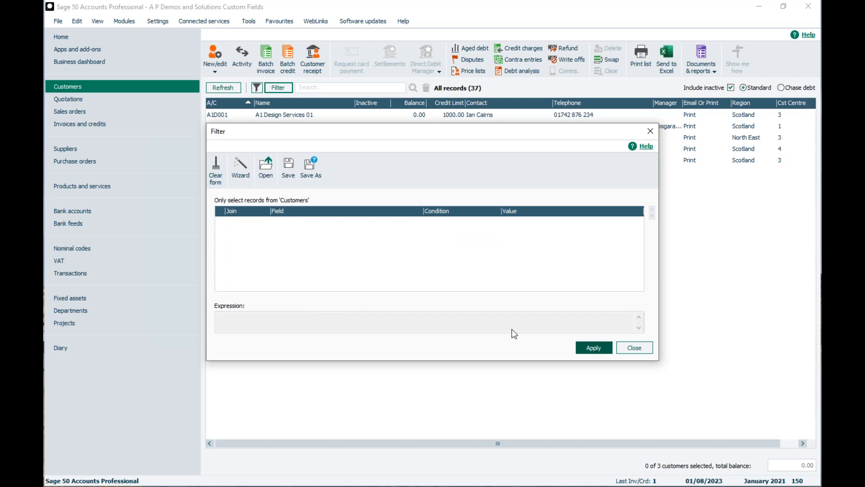
pyautogui.click(651, 131)
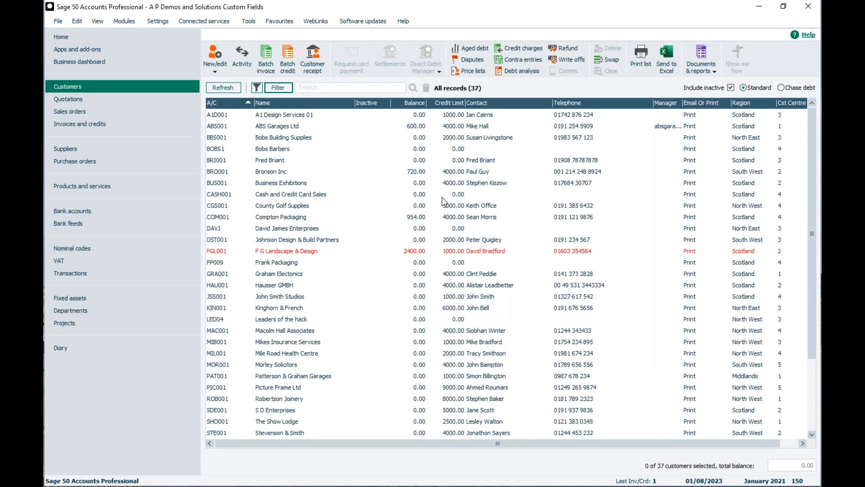
pyautogui.click(79, 123)
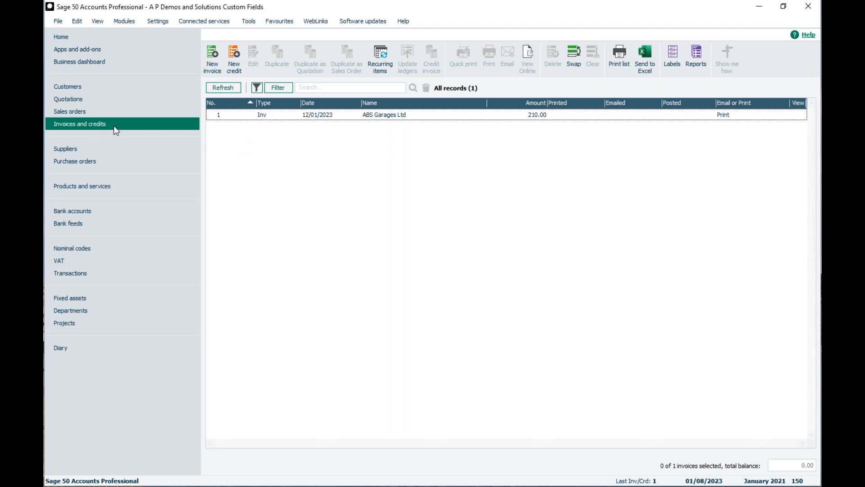
# Create a new invoice for ABS001 ABS Garages Ltd with an 11BLOCK product line
pyautogui.click(212, 53)
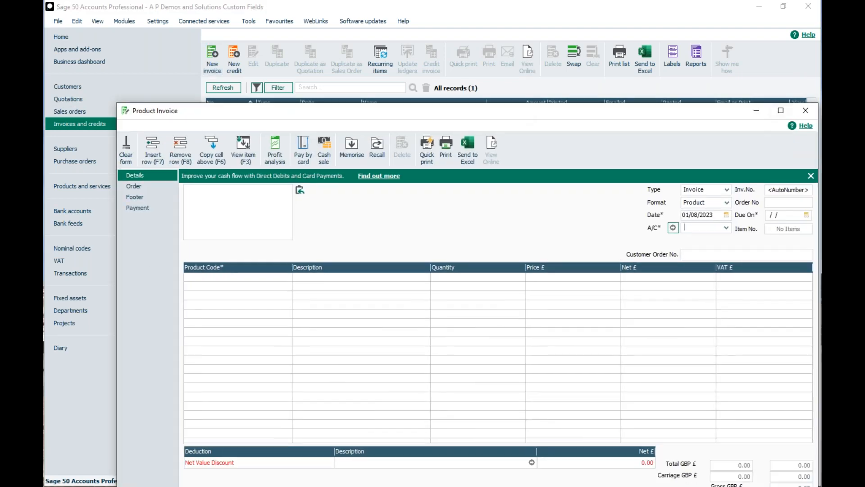
pyautogui.click(786, 110)
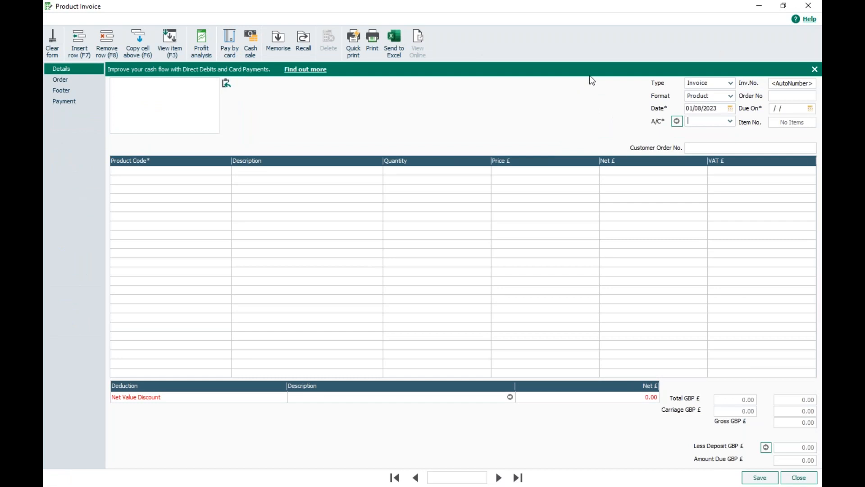
pyautogui.click(730, 122)
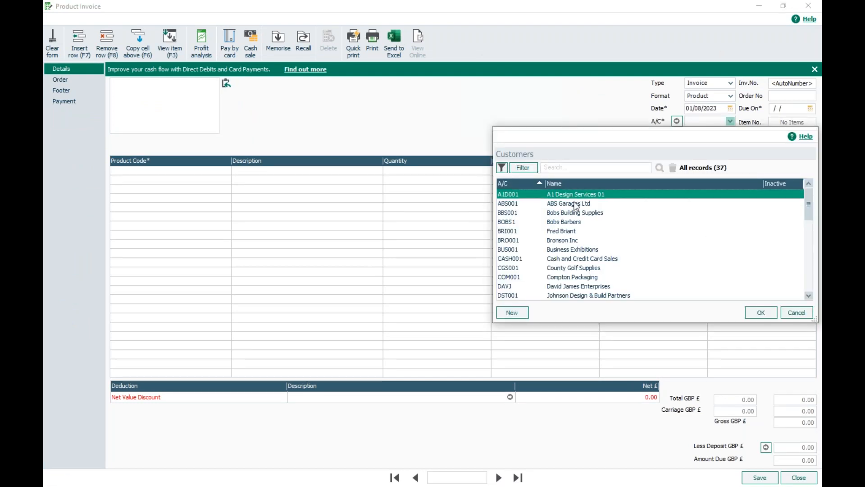
pyautogui.click(576, 204)
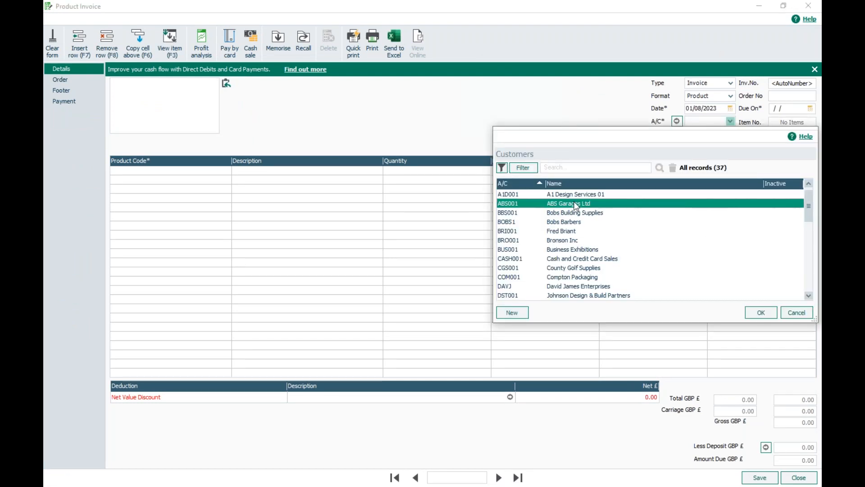
pyautogui.click(761, 313)
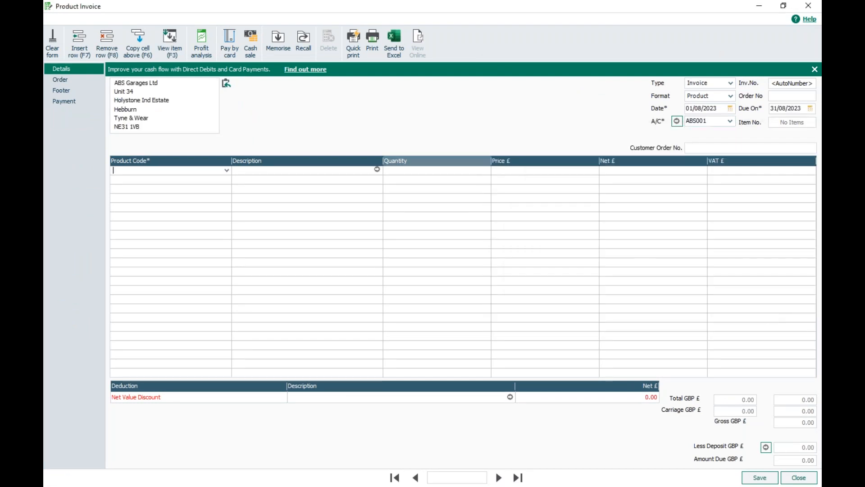
pyautogui.click(226, 170)
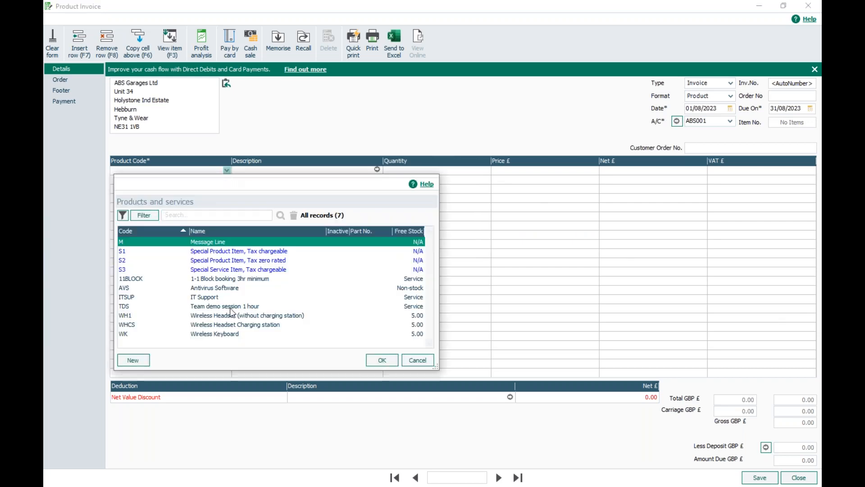
pyautogui.click(218, 279)
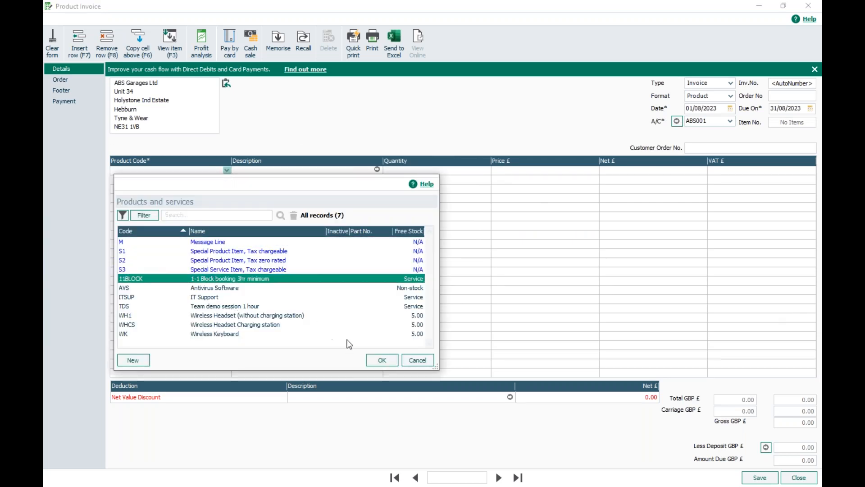
pyautogui.click(381, 359)
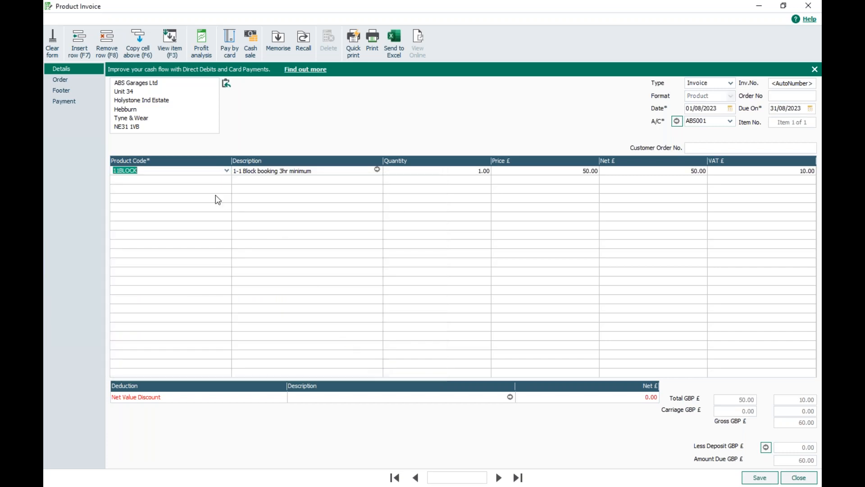
pyautogui.click(49, 80)
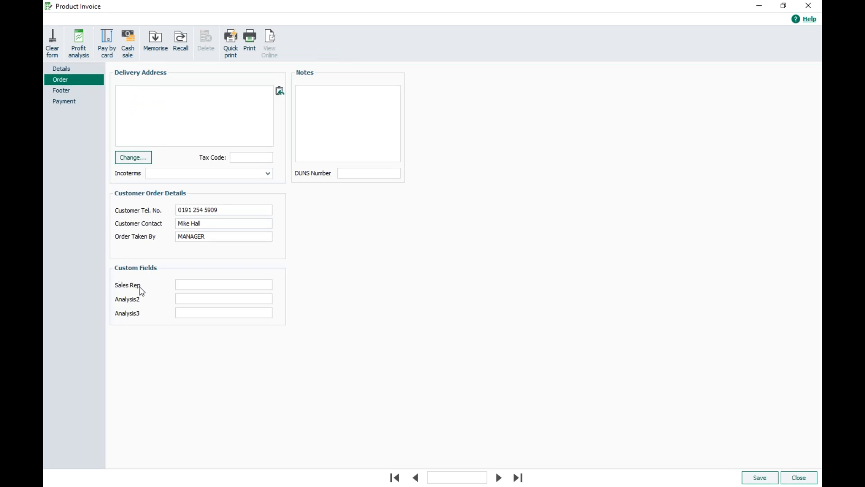
# Enter the sales rep's name in Sales Rep and save, accepting the financial-year warning
pyautogui.click(184, 284)
pyautogui.write('David')
pyautogui.click(751, 480)
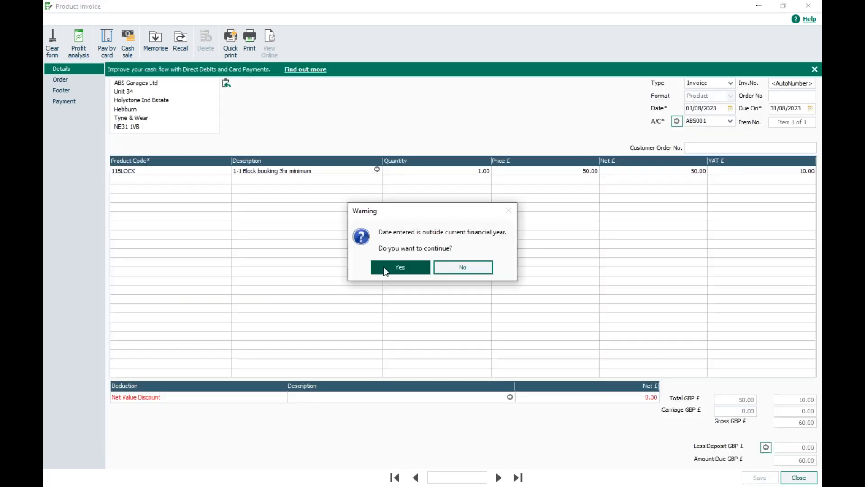
pyautogui.click(385, 269)
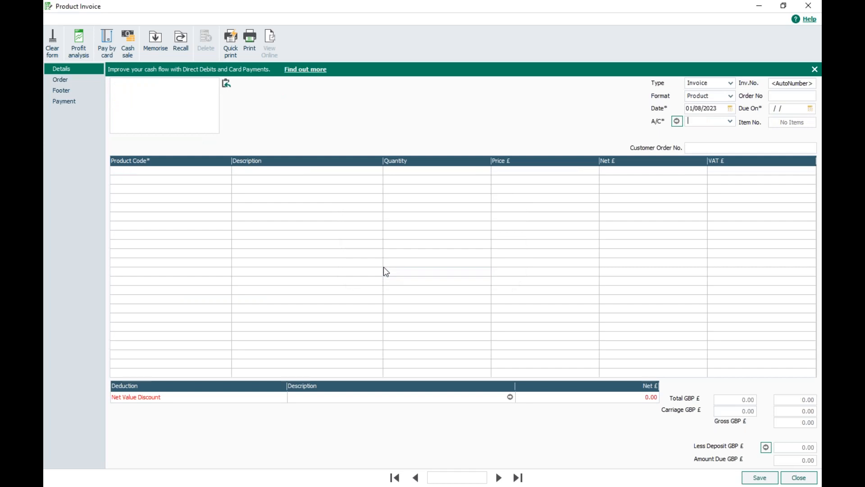
# Close the invoice form, add a Sales Rep column to Invoices and credits, and select invoice 2
pyautogui.click(789, 481)
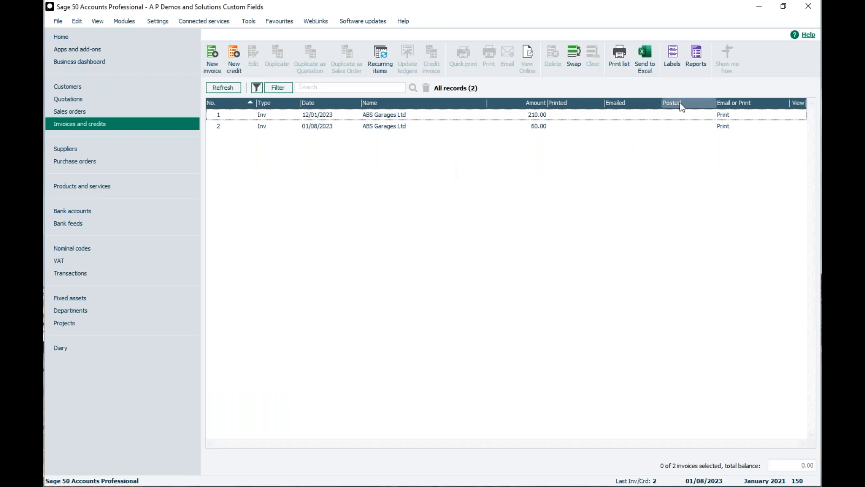
pyautogui.rightClick(561, 105)
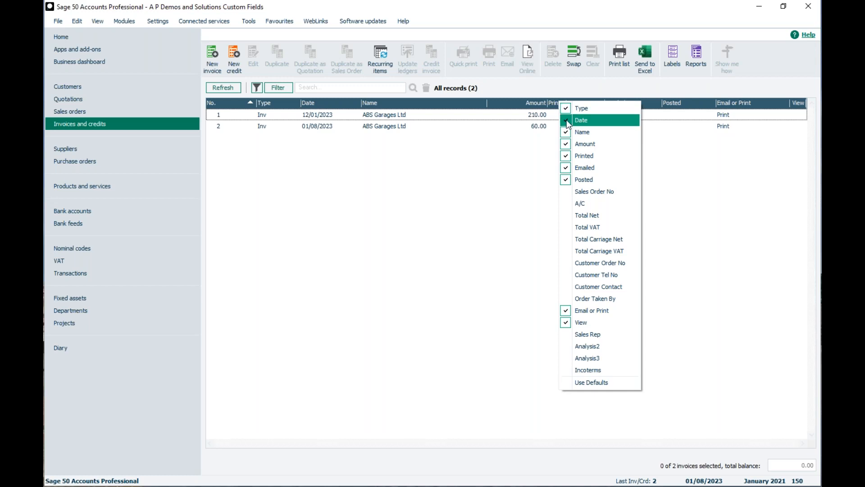
pyautogui.click(588, 335)
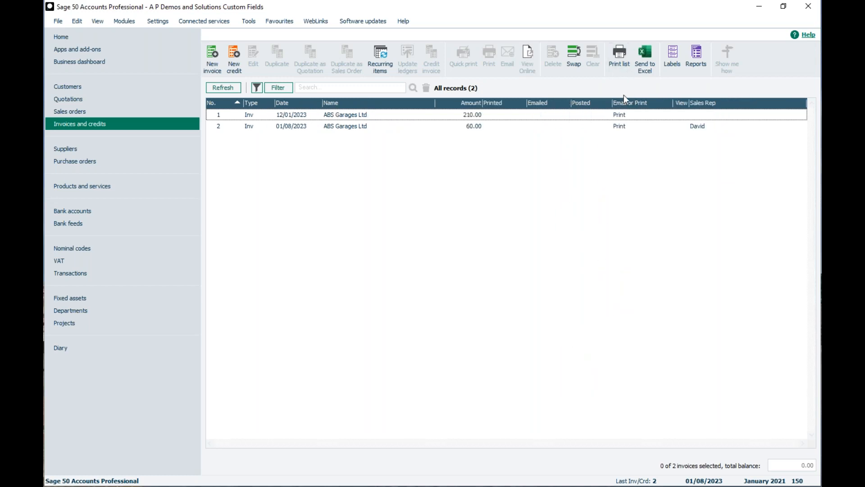
pyautogui.click(697, 127)
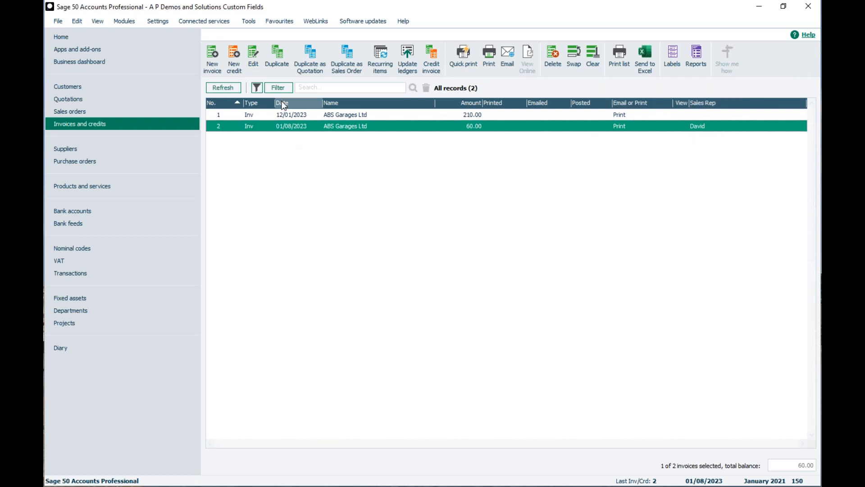
# Clear the invoice list's filter form and start a Where condition on Analysis 1
pyautogui.click(274, 88)
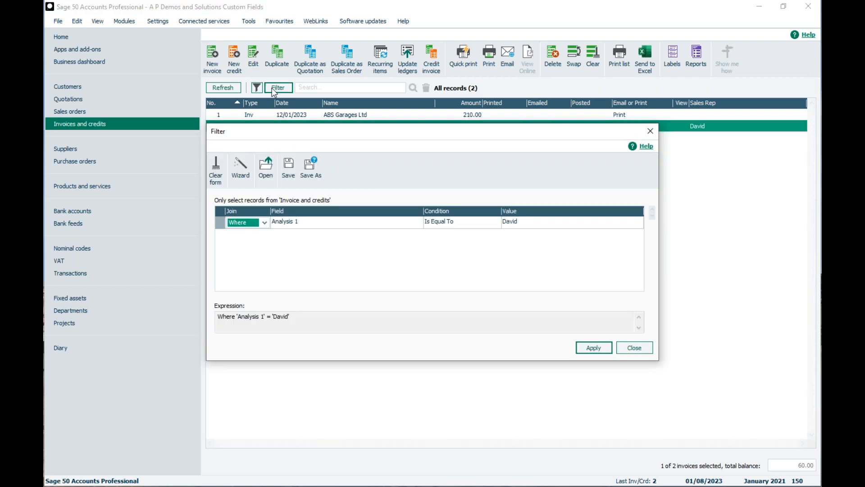
pyautogui.click(217, 171)
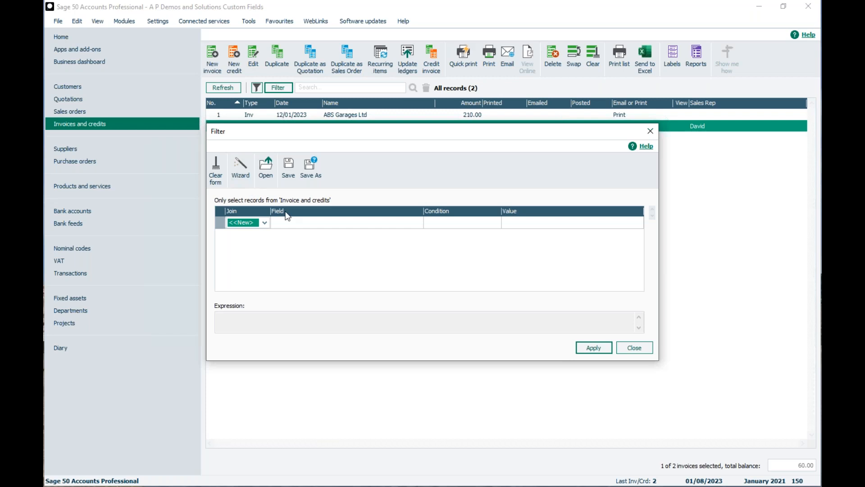
pyautogui.click(265, 222)
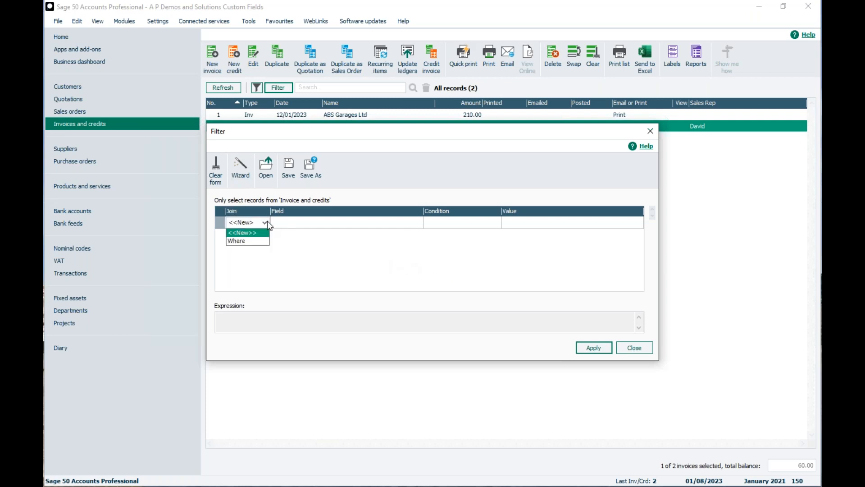
pyautogui.click(244, 241)
pyautogui.click(325, 225)
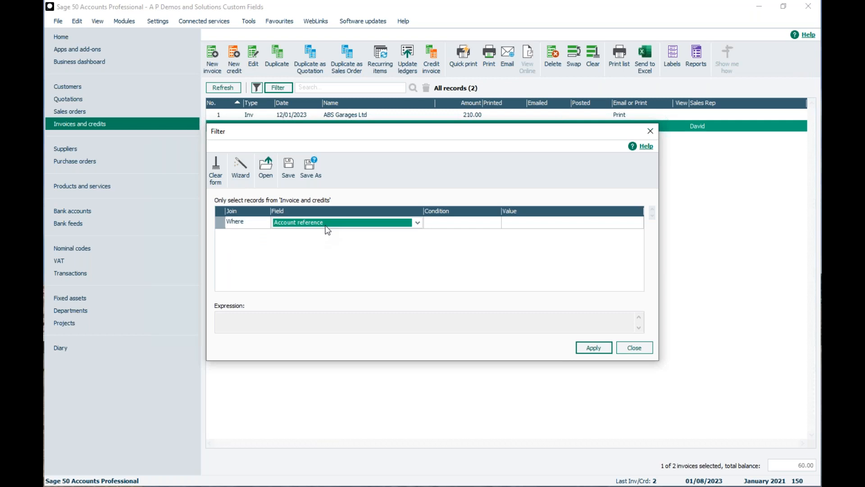
pyautogui.click(416, 223)
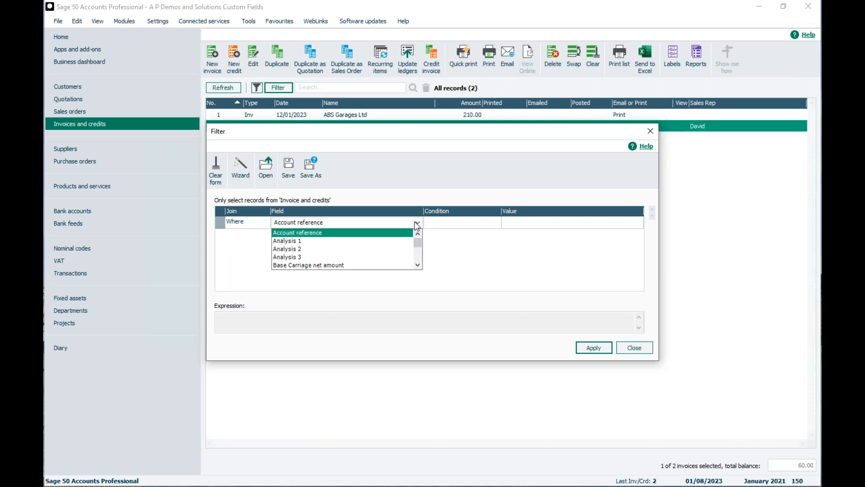
pyautogui.click(289, 241)
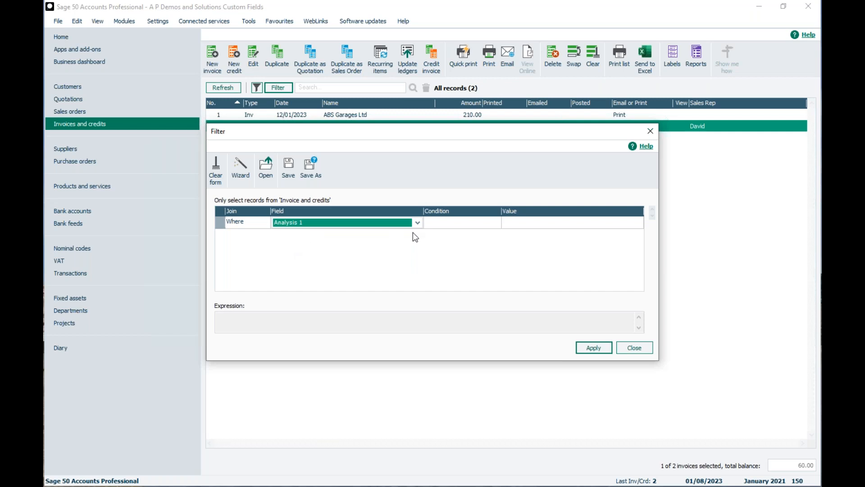
# Set the condition to Is Equal To David, apply it, and select the remaining invoice
pyautogui.click(455, 226)
pyautogui.click(537, 227)
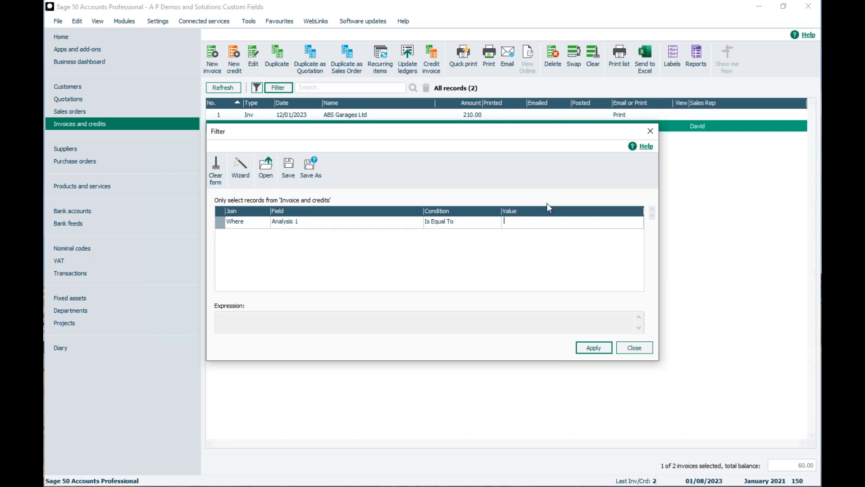
pyautogui.write('Davod')
pyautogui.press('BackSpace')
pyautogui.press('BackSpace')
pyautogui.write('id')
pyautogui.click(590, 351)
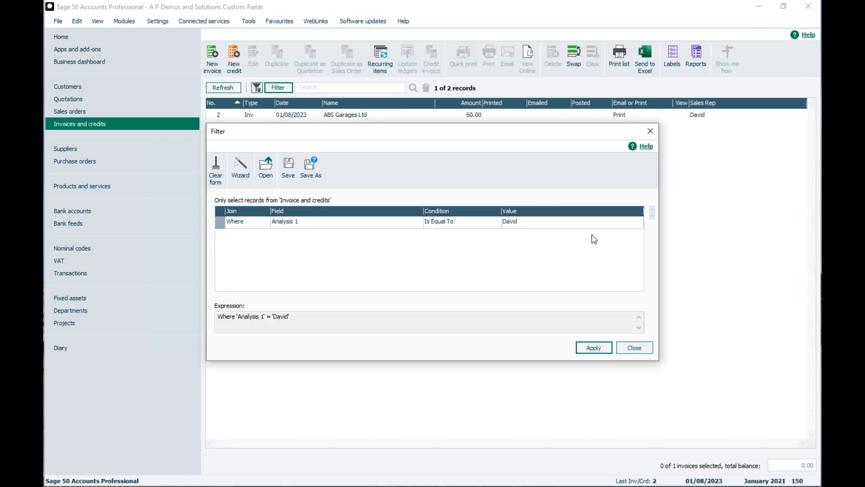
pyautogui.click(634, 348)
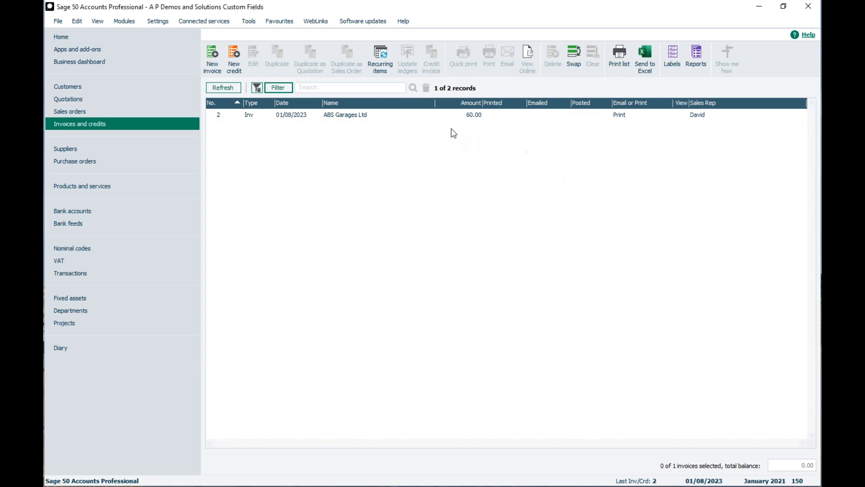
pyautogui.click(360, 117)
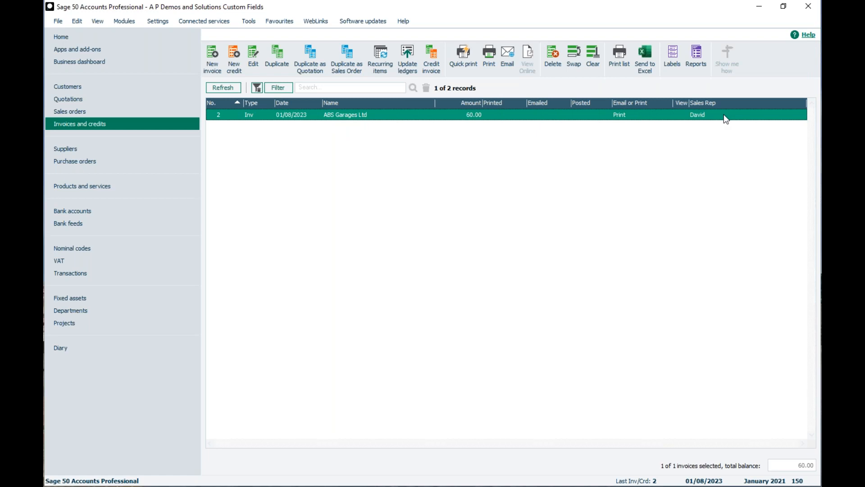
# Clear and apply an empty invoice filter so both ABS Garages invoices show again
pyautogui.click(277, 88)
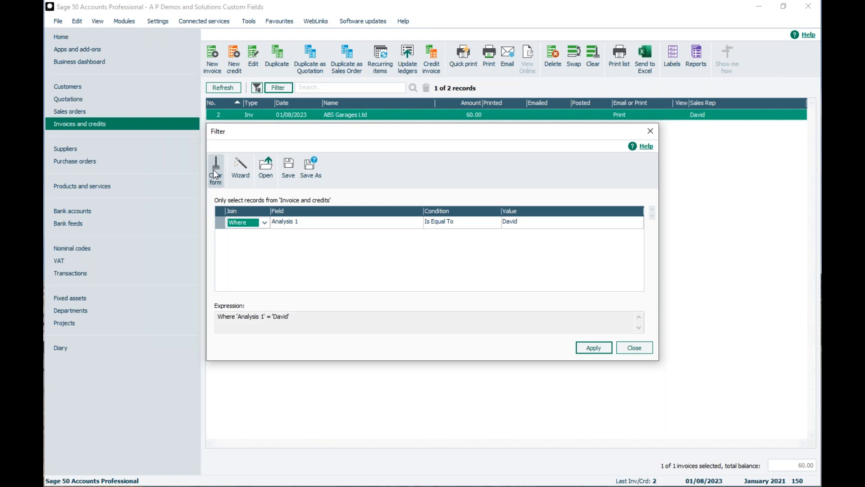
pyautogui.click(215, 173)
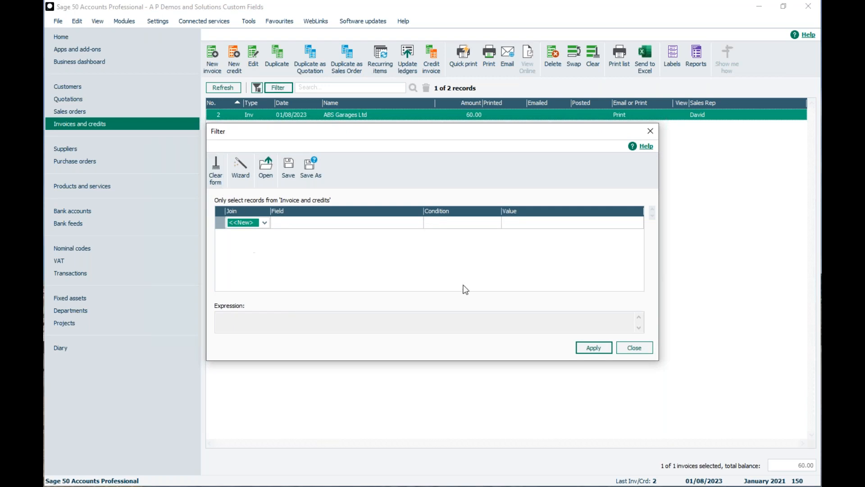
pyautogui.click(594, 347)
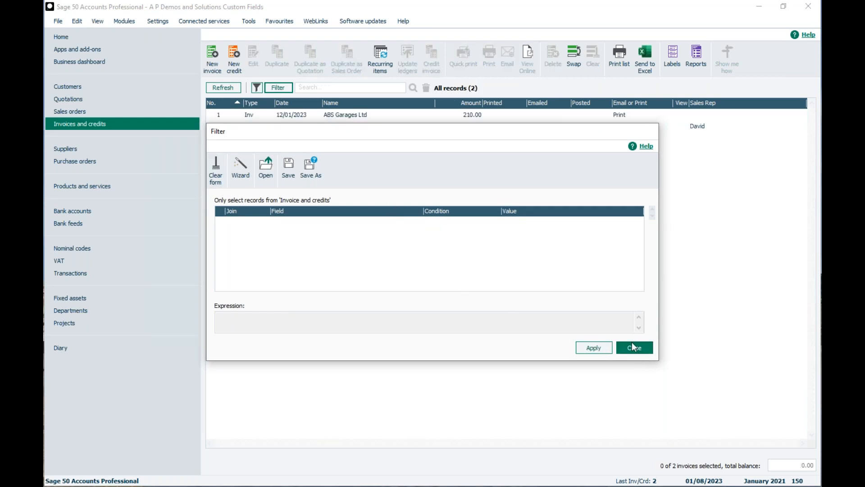
pyautogui.click(634, 348)
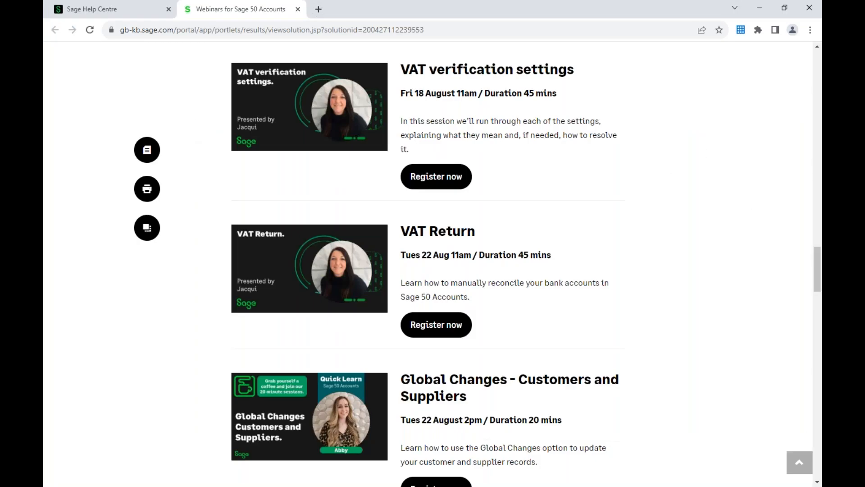
# Go to the Sage Help Centre's Webinars for Sage 50 Accounts page
pyautogui.click(79, 10)
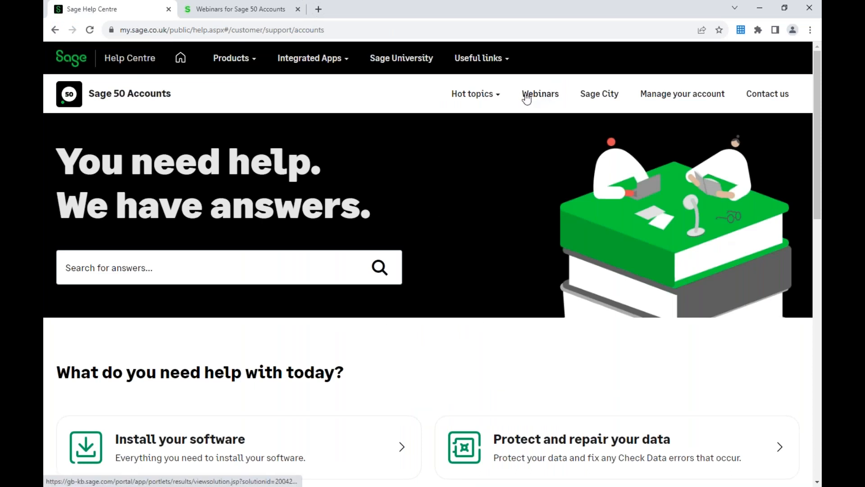
pyautogui.click(540, 93)
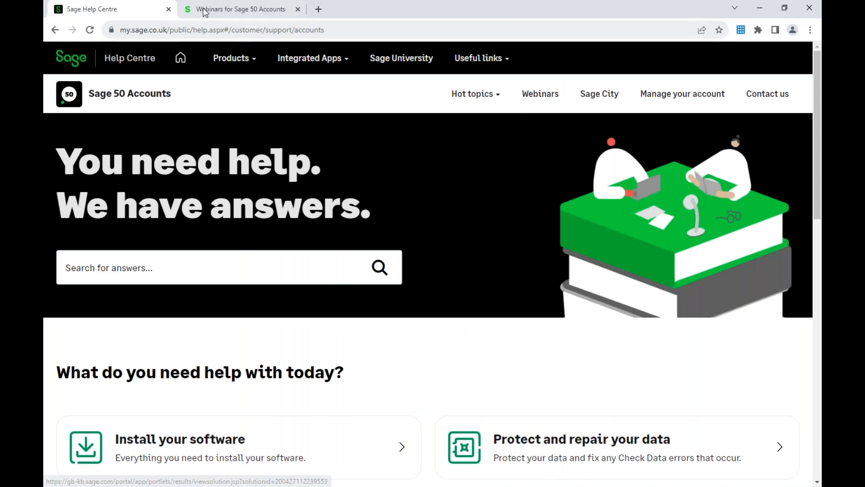
pyautogui.moveTo(813, 270); pyautogui.dragTo(796, 50)
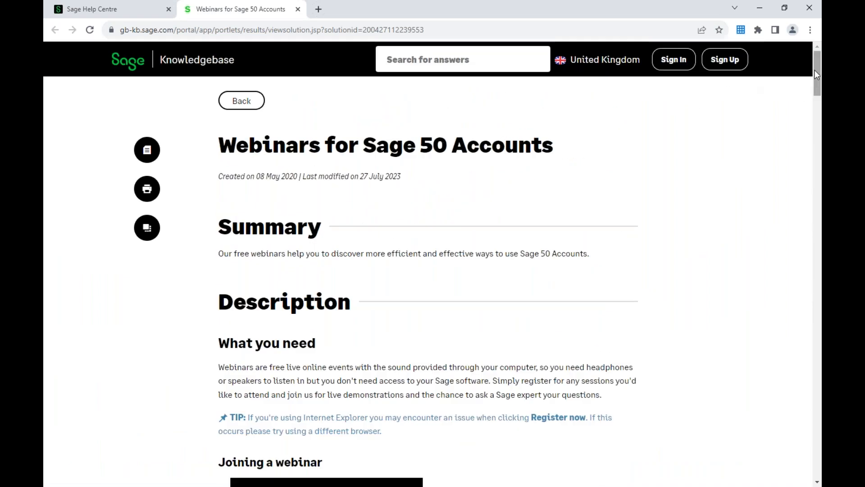
pyautogui.moveTo(816, 66); pyautogui.dragTo(819, 115)
# Find the Custom Fields session in previous webinar recordings, then minimise Chrome
pyautogui.click(277, 277)
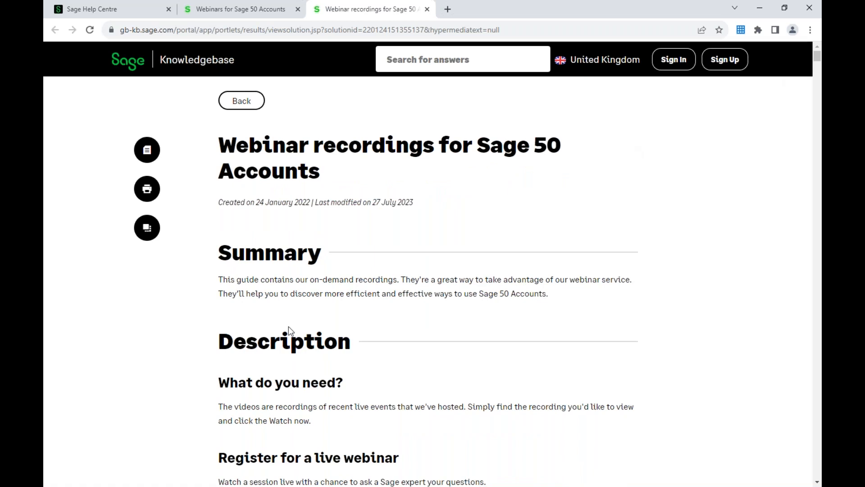
pyautogui.moveTo(817, 55); pyautogui.dragTo(816, 191)
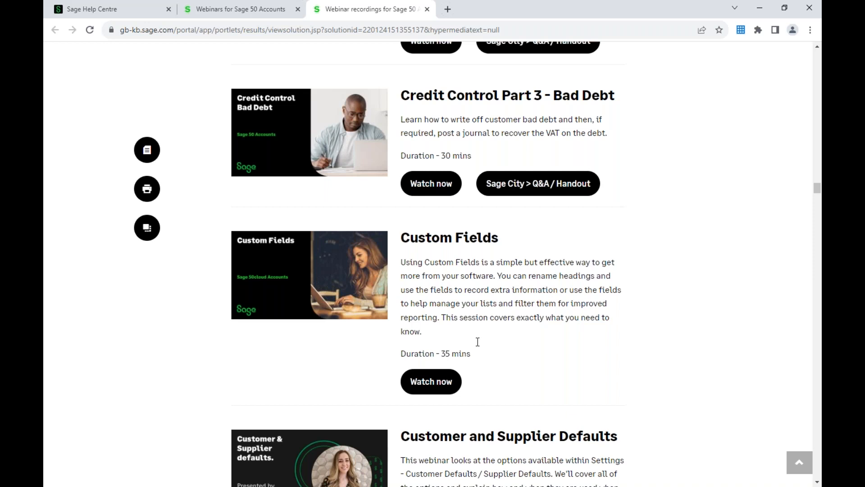
pyautogui.click(759, 8)
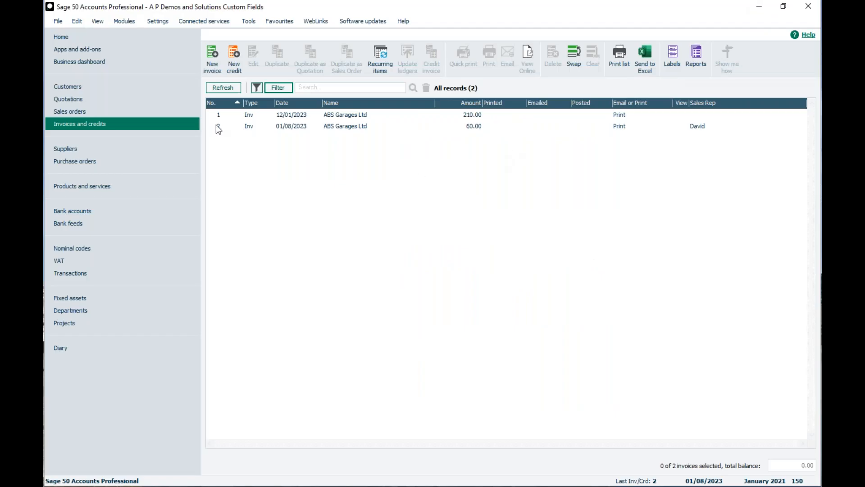
# Return to the Sage 50 Home dashboard
pyautogui.click(95, 37)
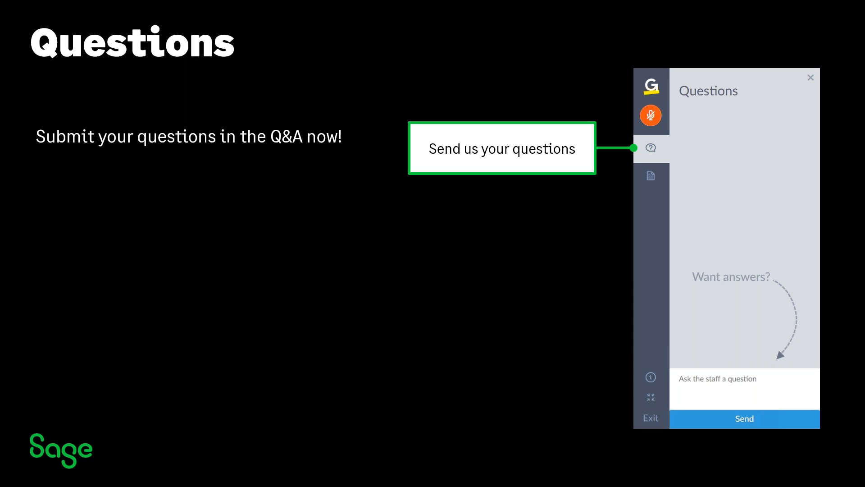
# Advance the presentation to the Upcoming Webinars slide
pyautogui.press('Right')
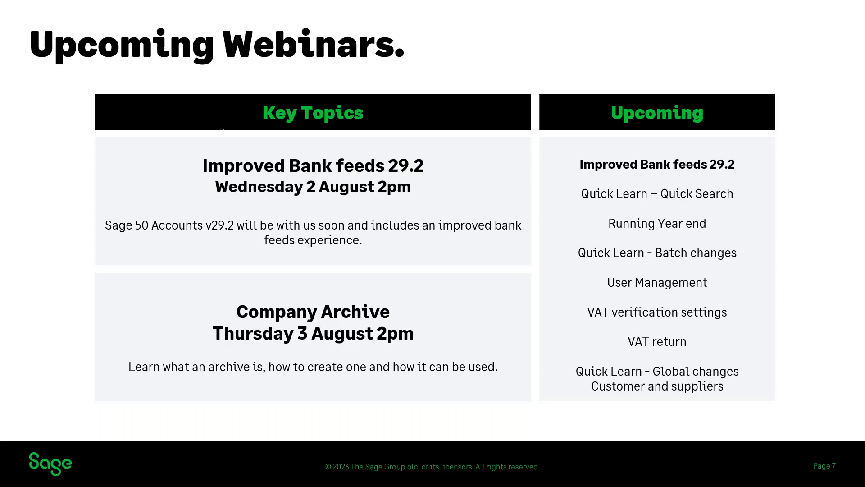